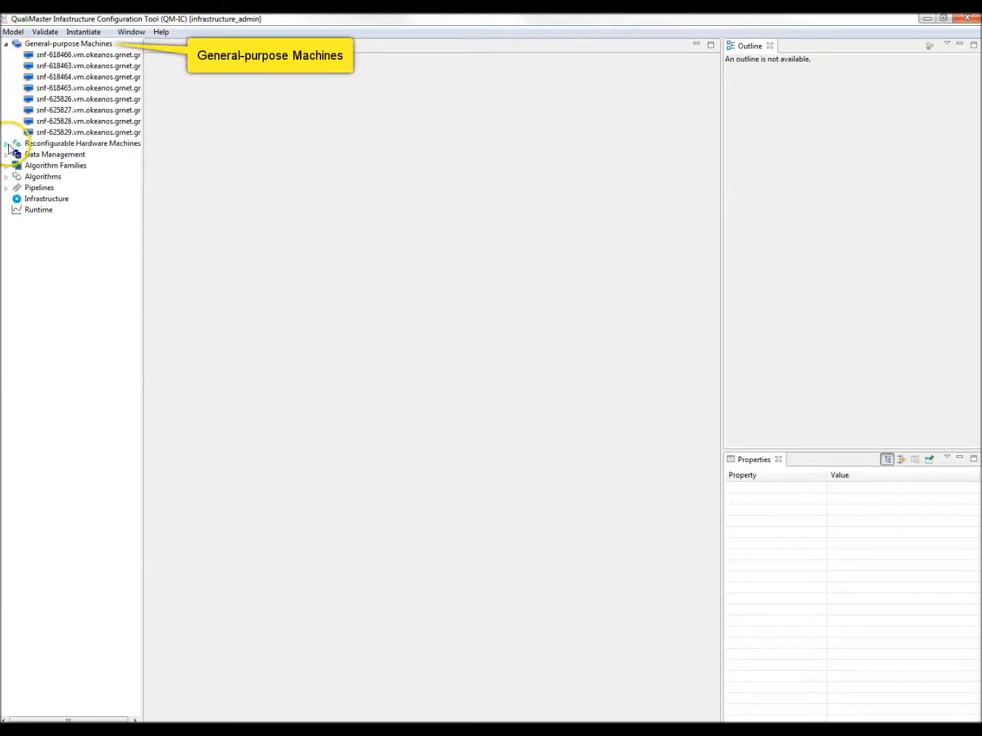
Step: Expand the Reconfigurable Hardware Machines, Data Management, Algorithm Families, Algorithms and Pipelines groups in the configuration tree
click(7, 144)
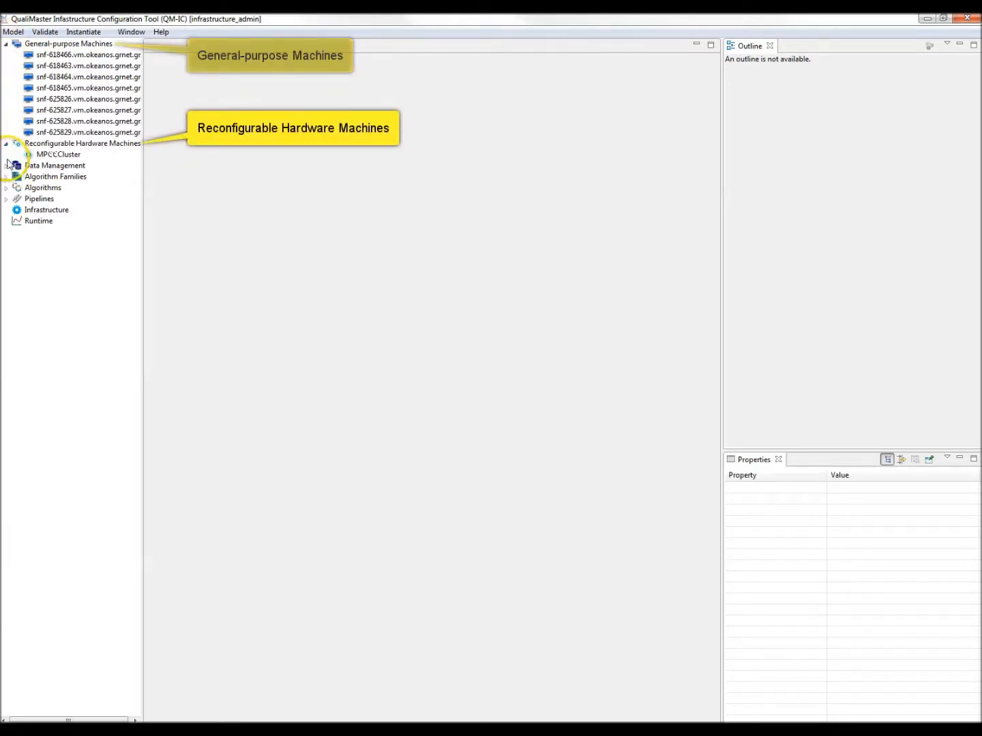
click(7, 166)
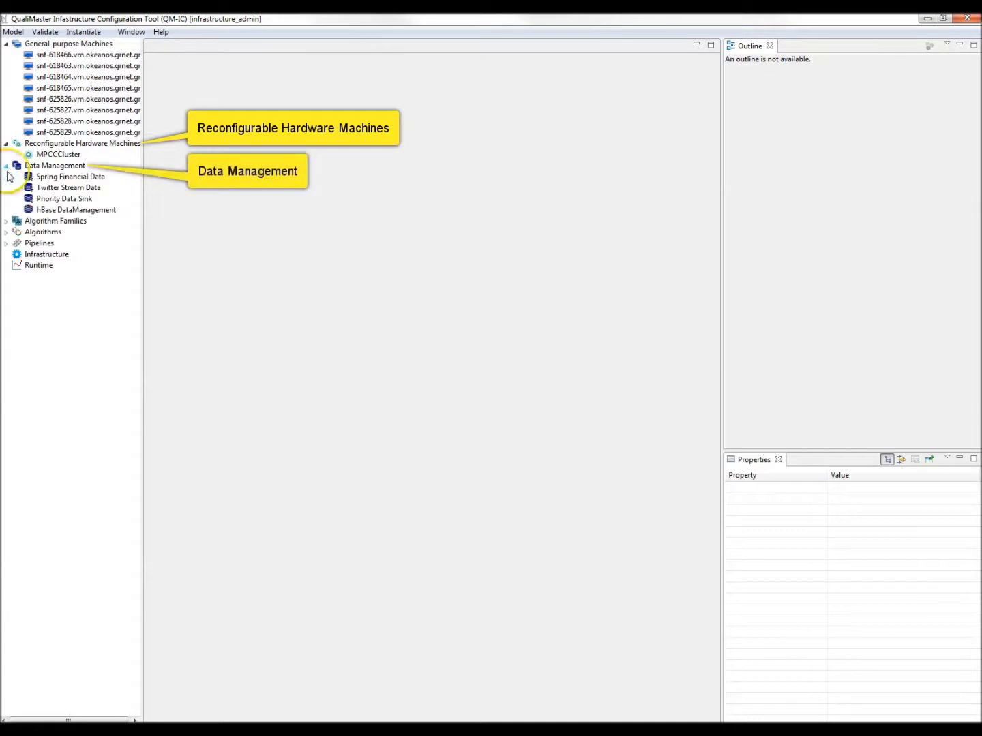
click(7, 222)
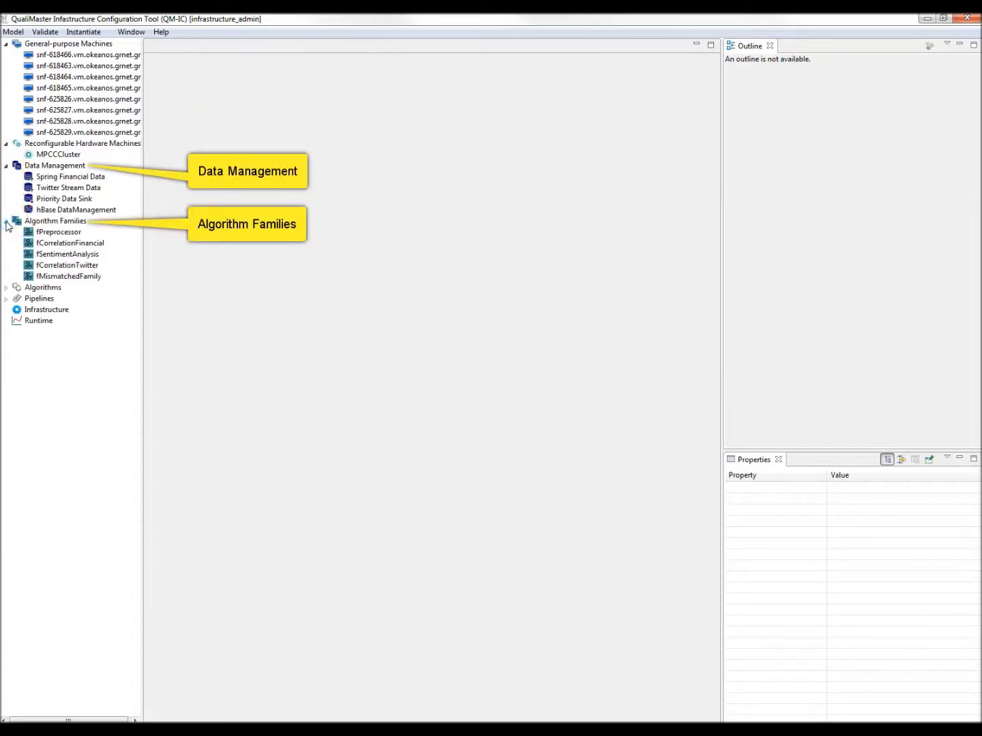
click(7, 288)
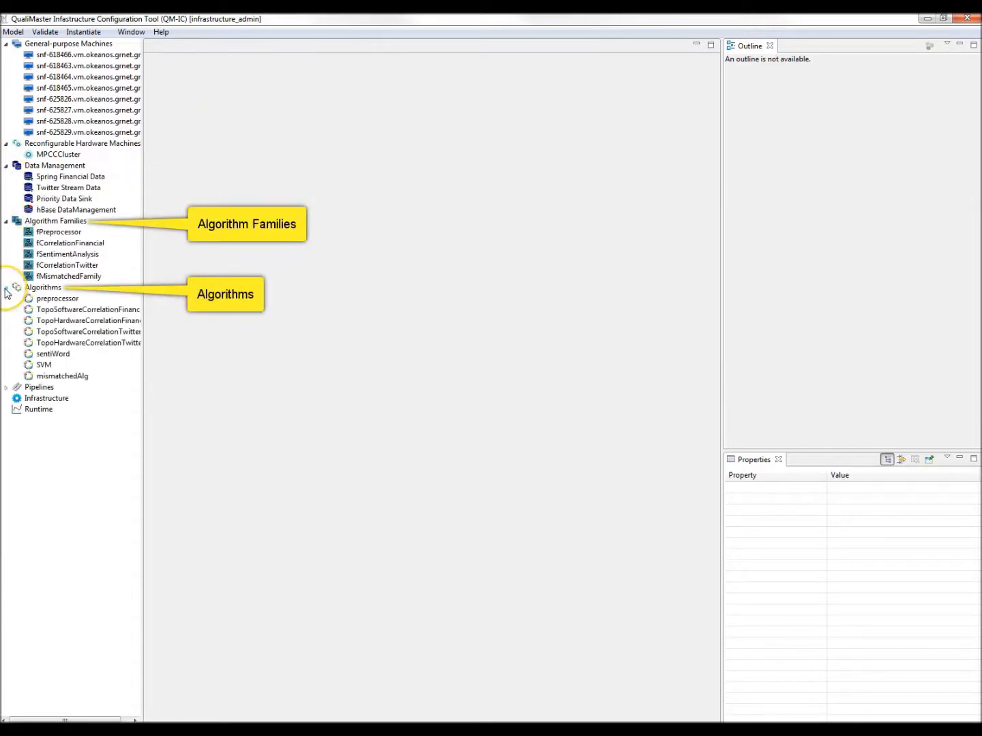
click(5, 388)
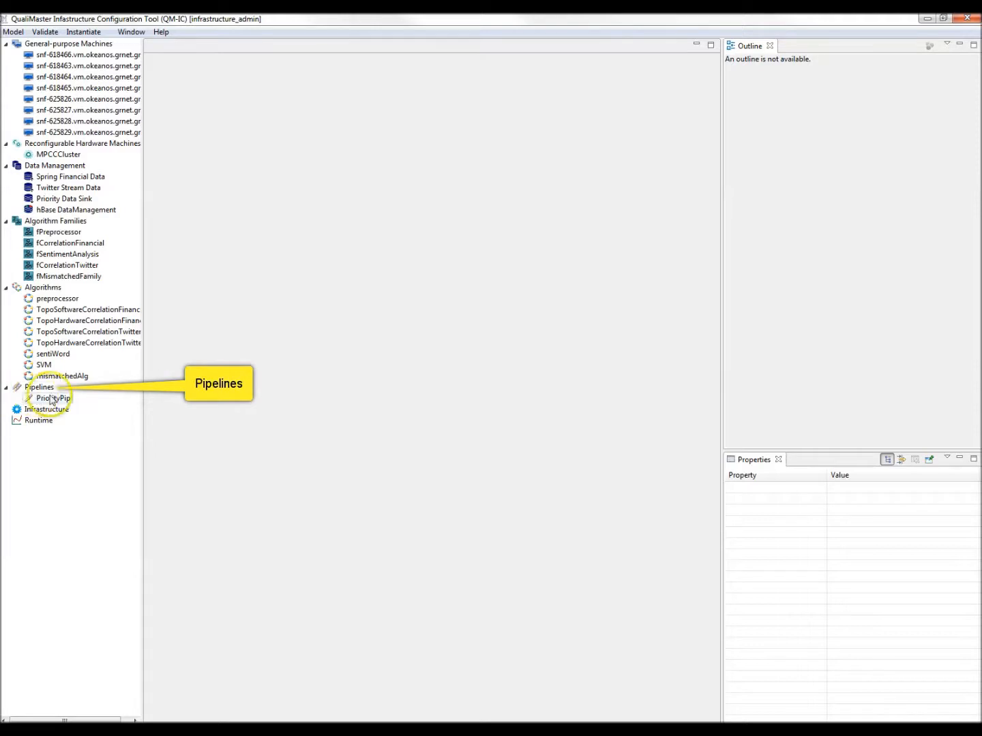
Step: Open the configuration of machine snf-618466.vm.okeanos.grnet.gr, review its available role options, and close it unchanged
double_click(113, 58)
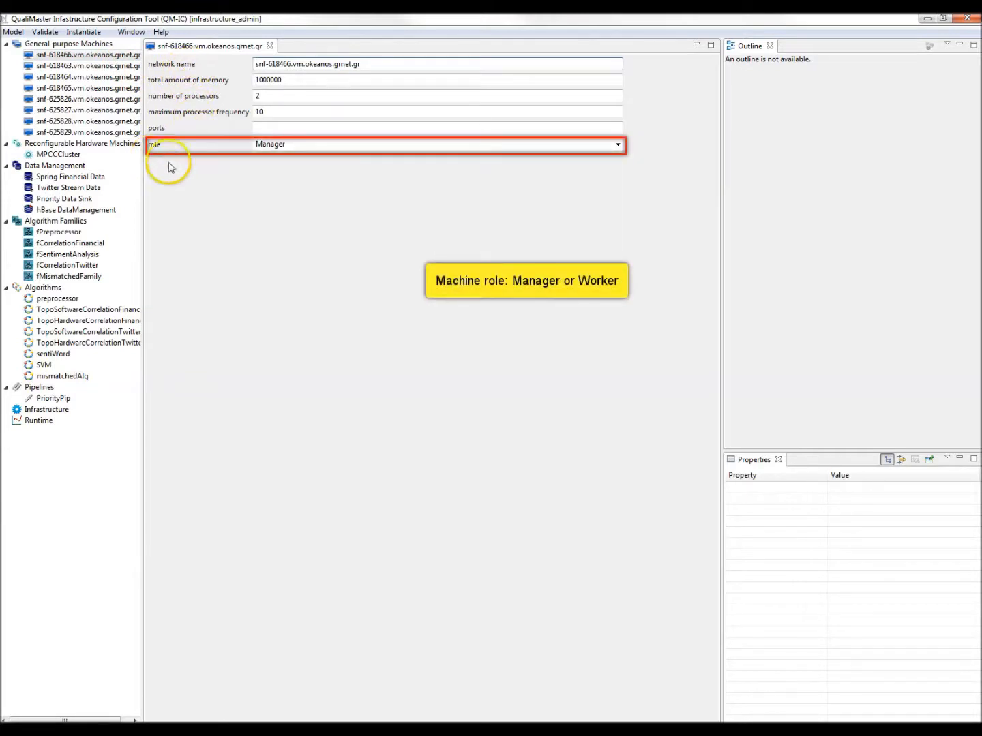
click(618, 145)
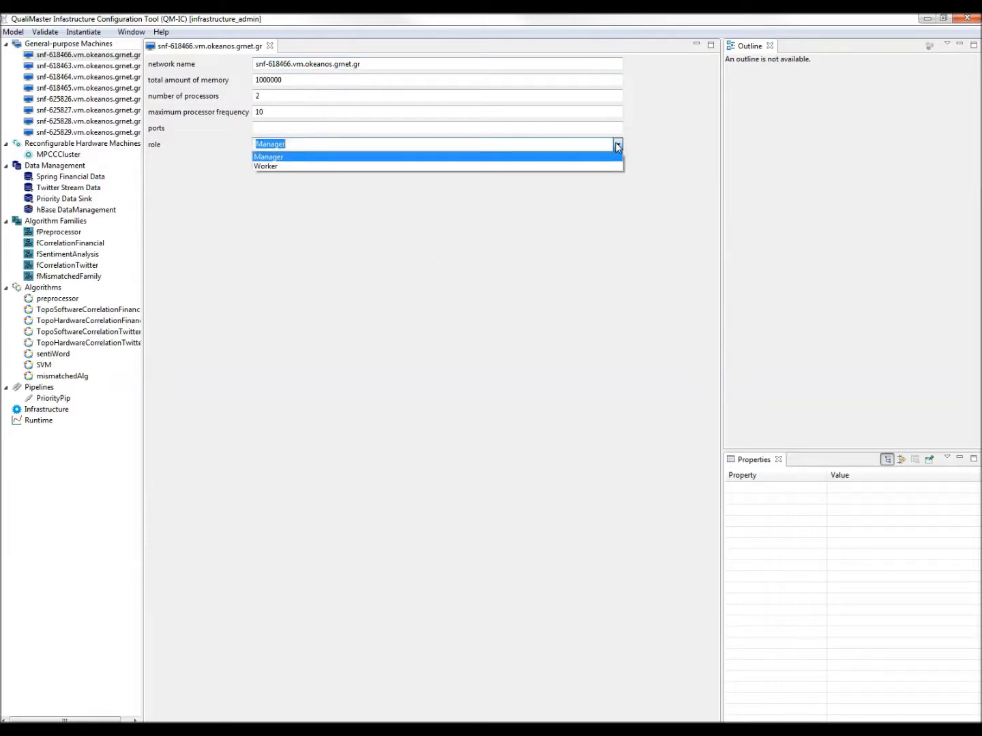
click(617, 144)
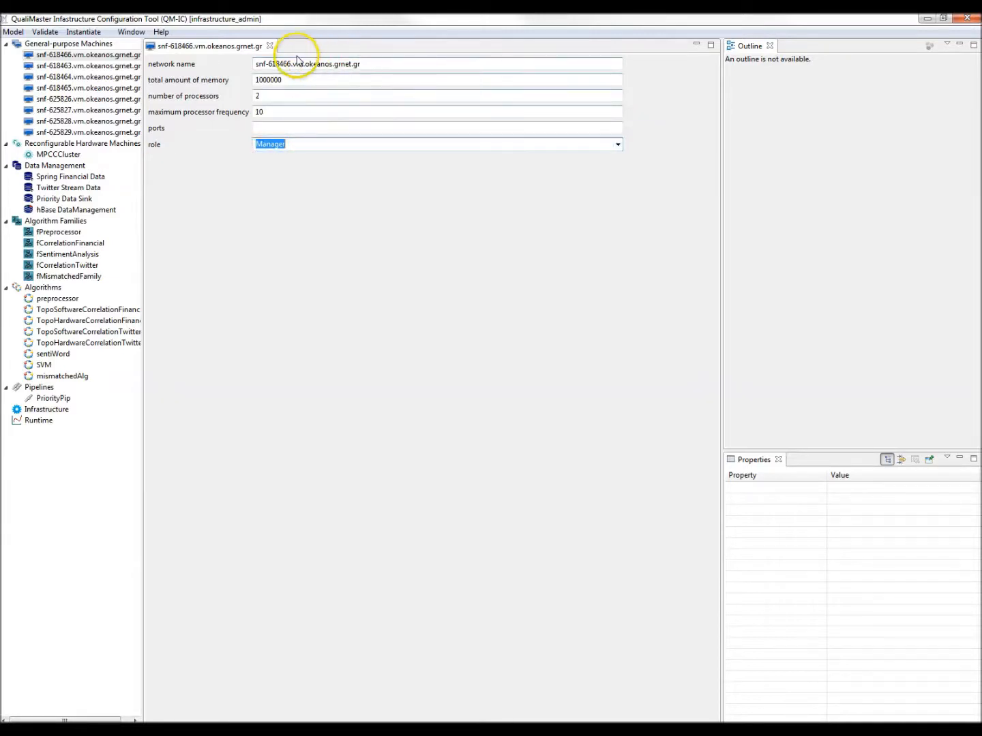
click(270, 46)
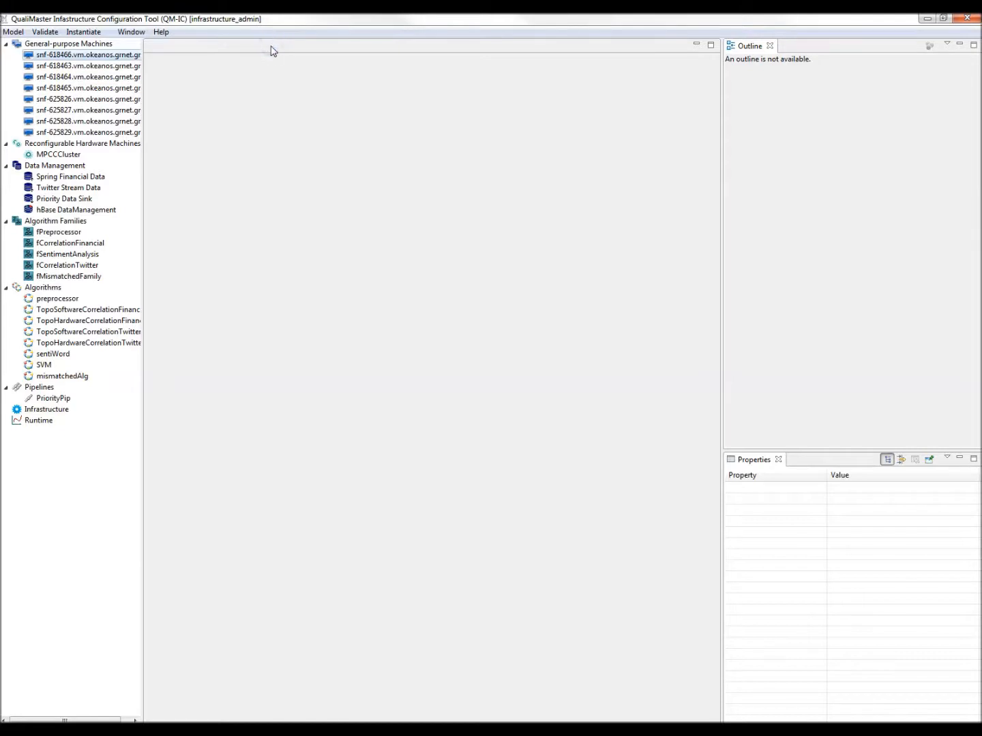
Step: Examine the actions available for machine snf-618466.vm.okeanos.grnet.gr and for the General-purpose Machines group
click(96, 66)
click(96, 56)
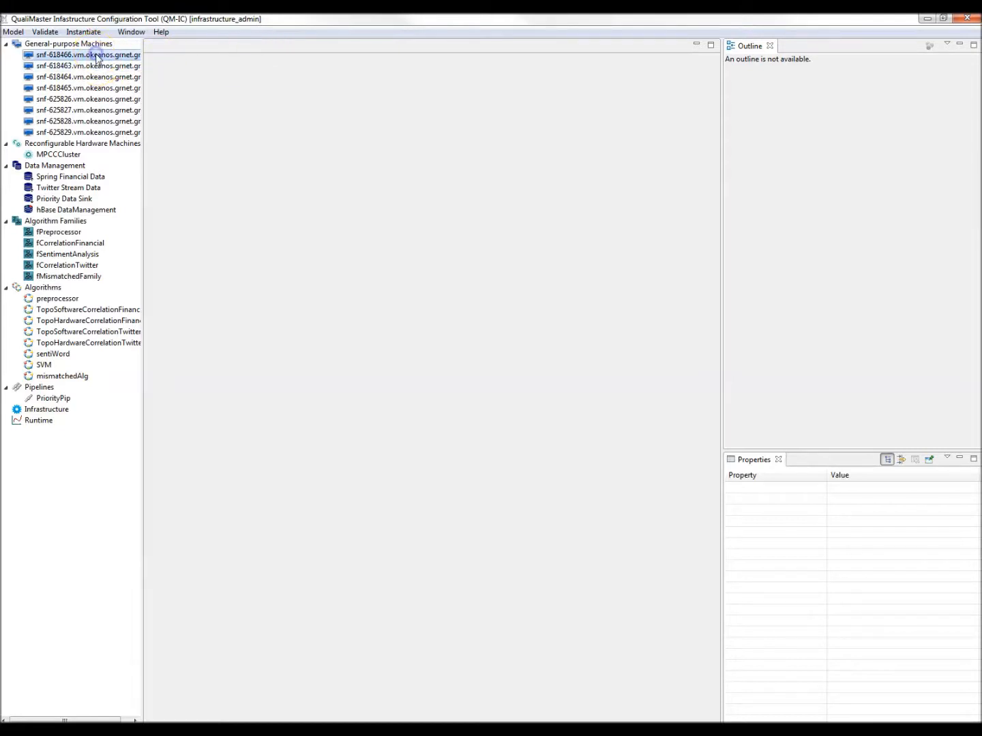
right_click(96, 56)
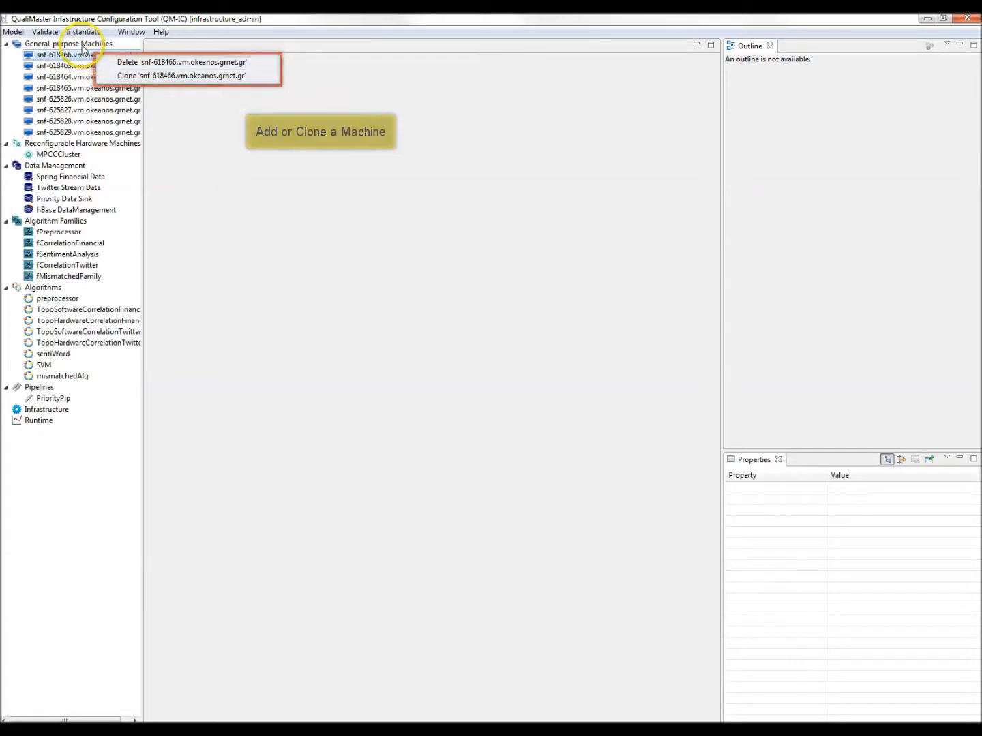
click(82, 43)
right_click(82, 44)
click(63, 144)
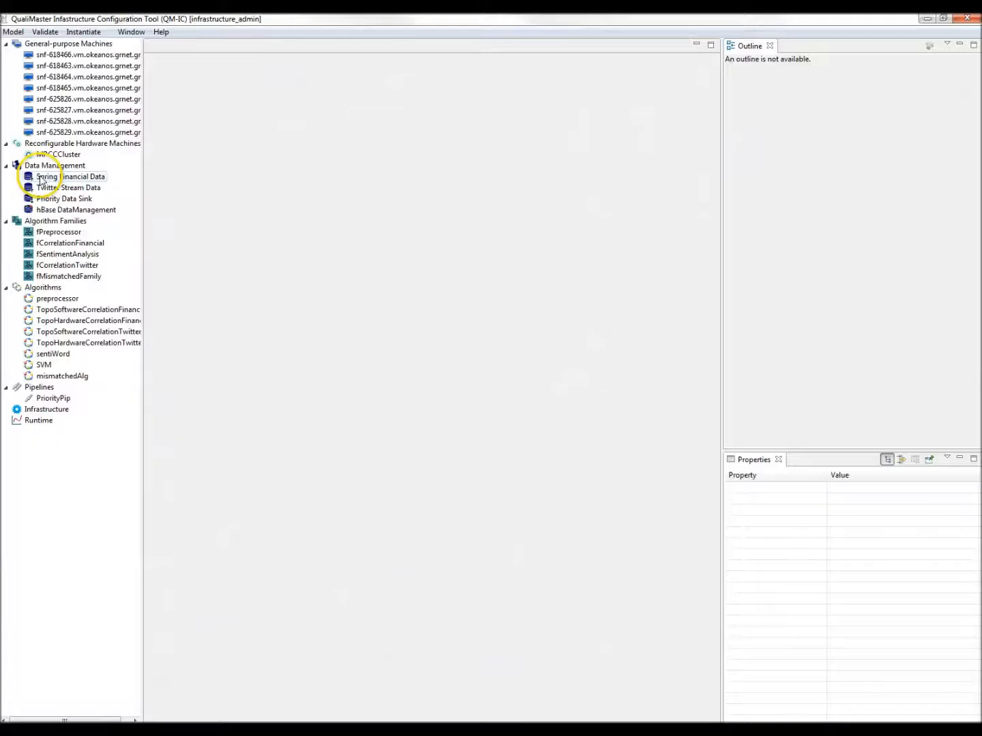
Step: Review the configuration of the Spring Financial Data source and close it
double_click(41, 178)
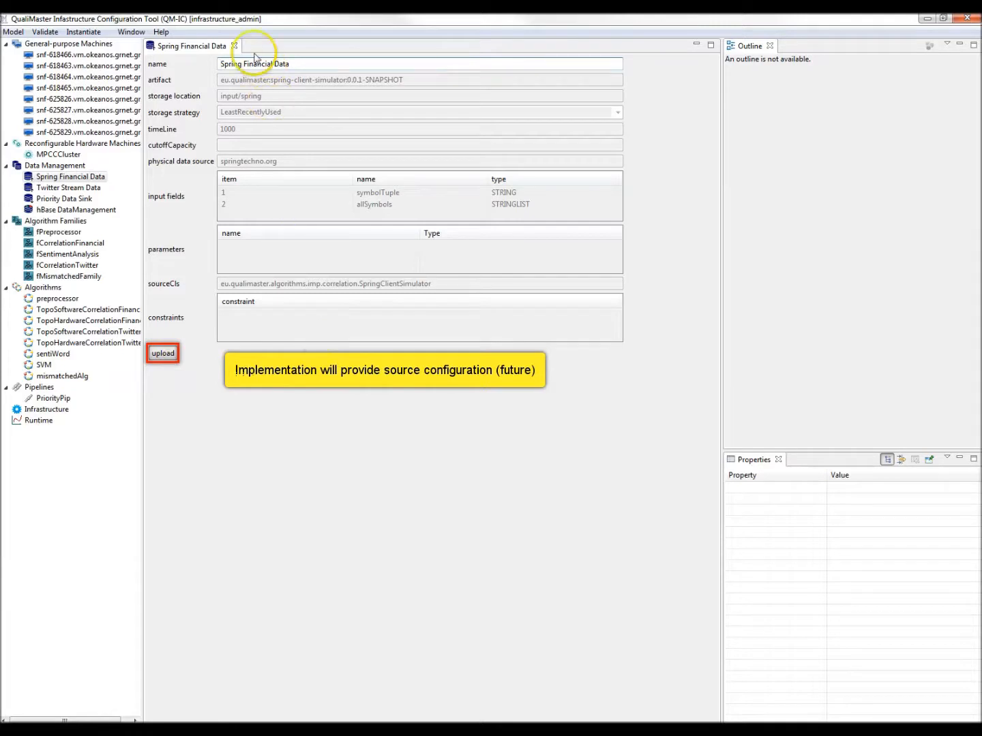
click(233, 46)
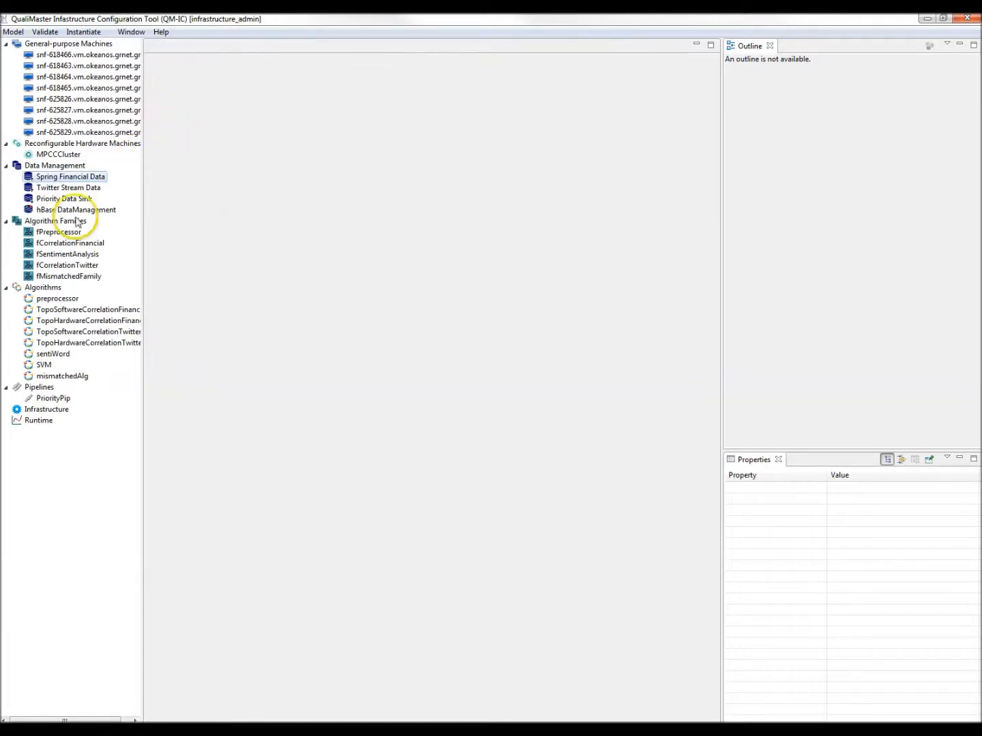
Step: Open the fPreprocessor algorithm family and rename its input field to symbolTuple1
double_click(60, 232)
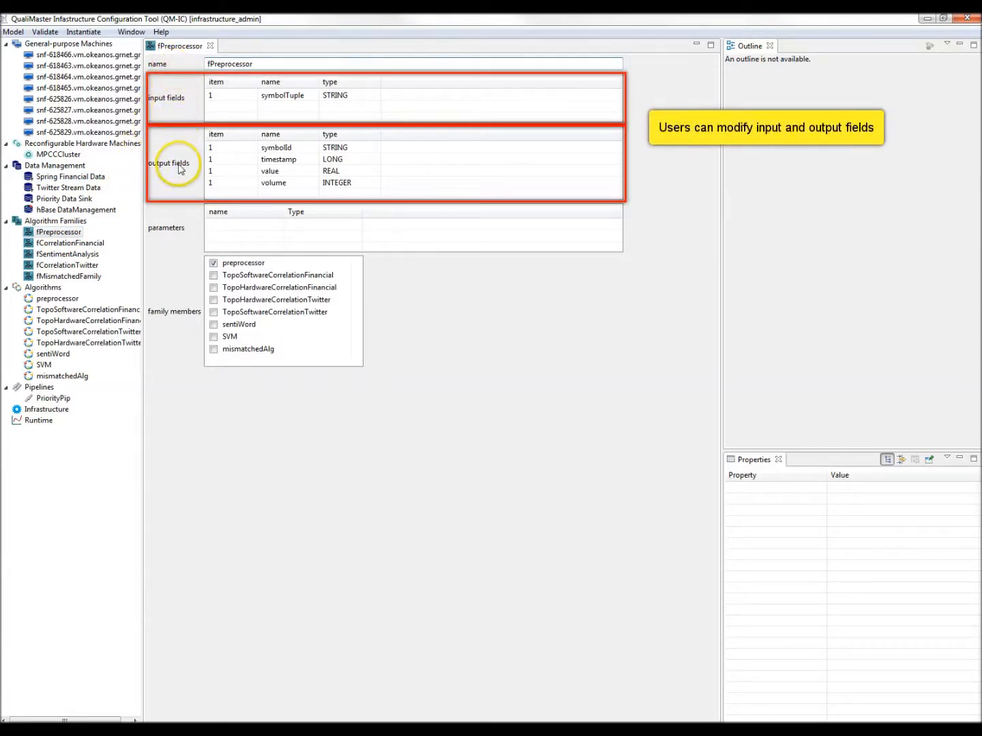
click(234, 102)
click(291, 95)
click(304, 95)
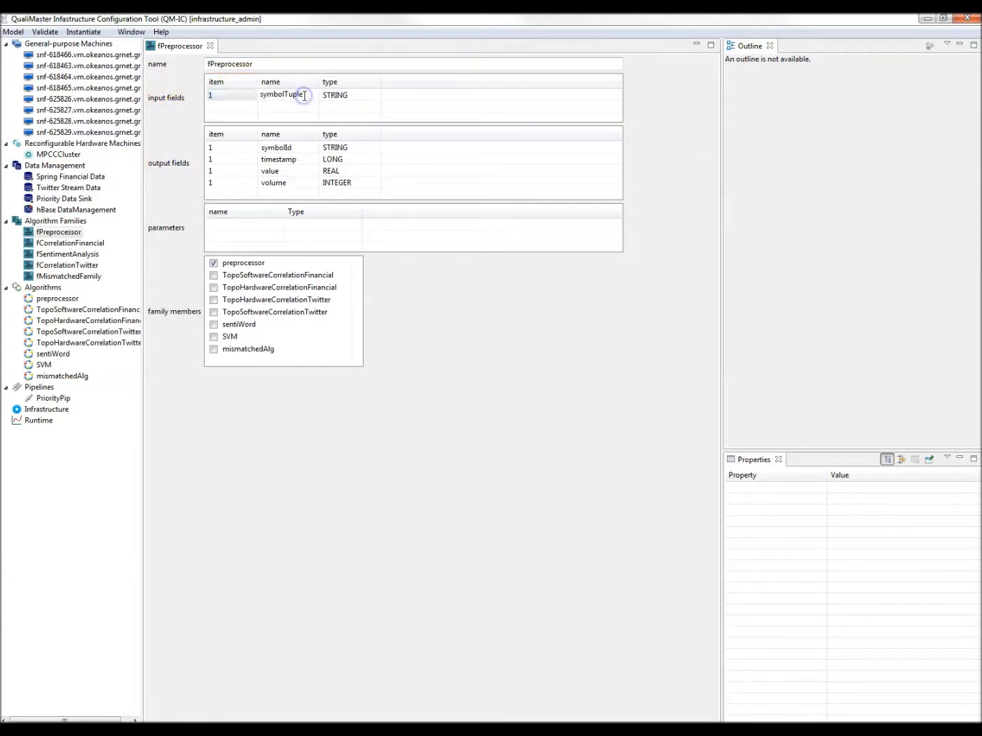
text(1)
click(240, 94)
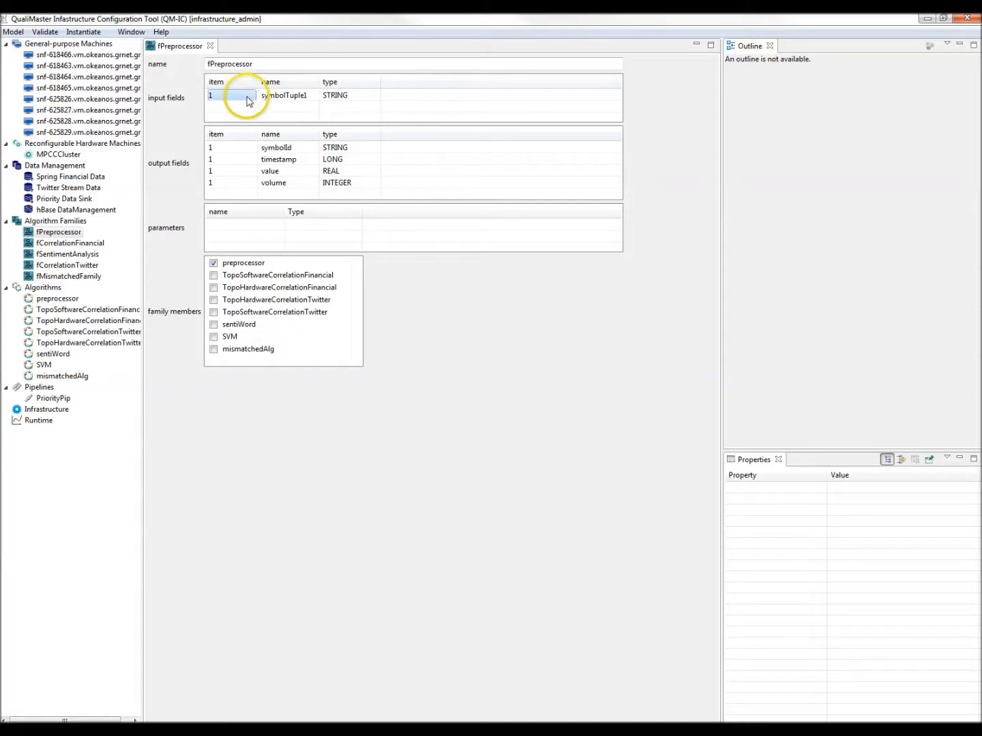
Step: Rename the fPreprocessor input field back to symbolTuple and close the algorithm family
click(216, 95)
click(266, 96)
click(309, 94)
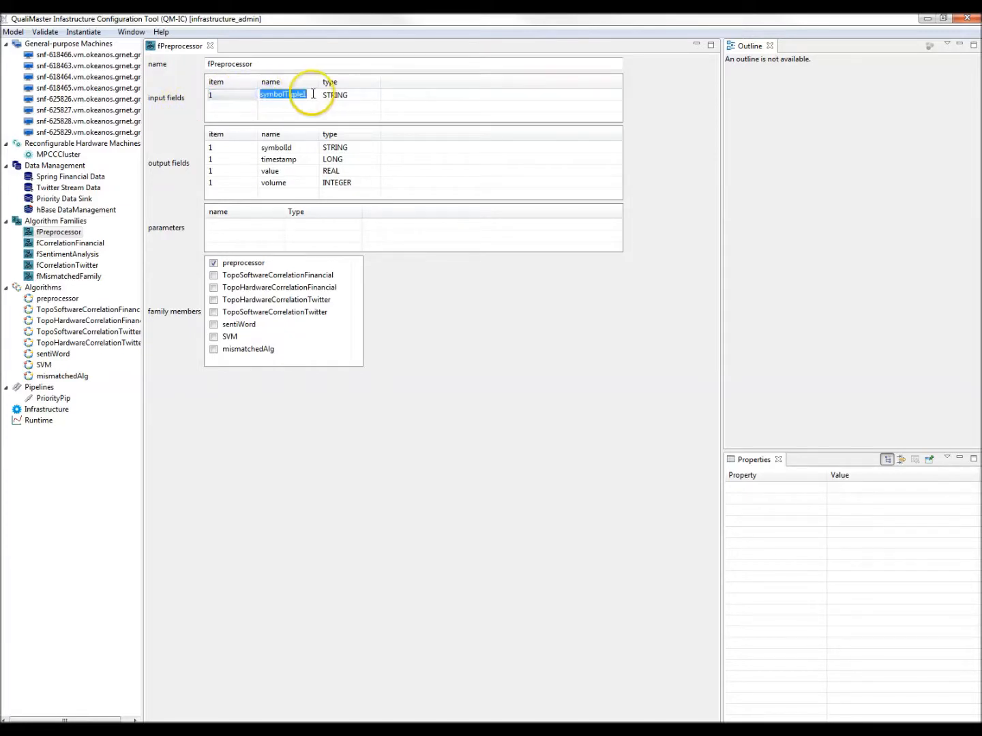
key(BackSpace)
click(233, 96)
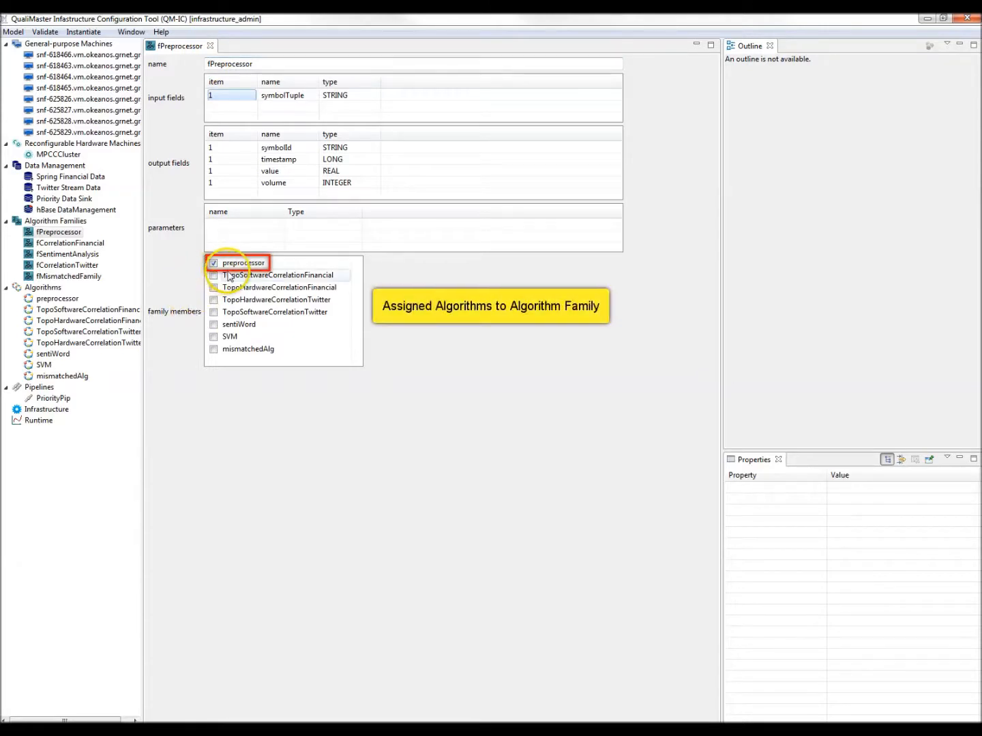
click(210, 46)
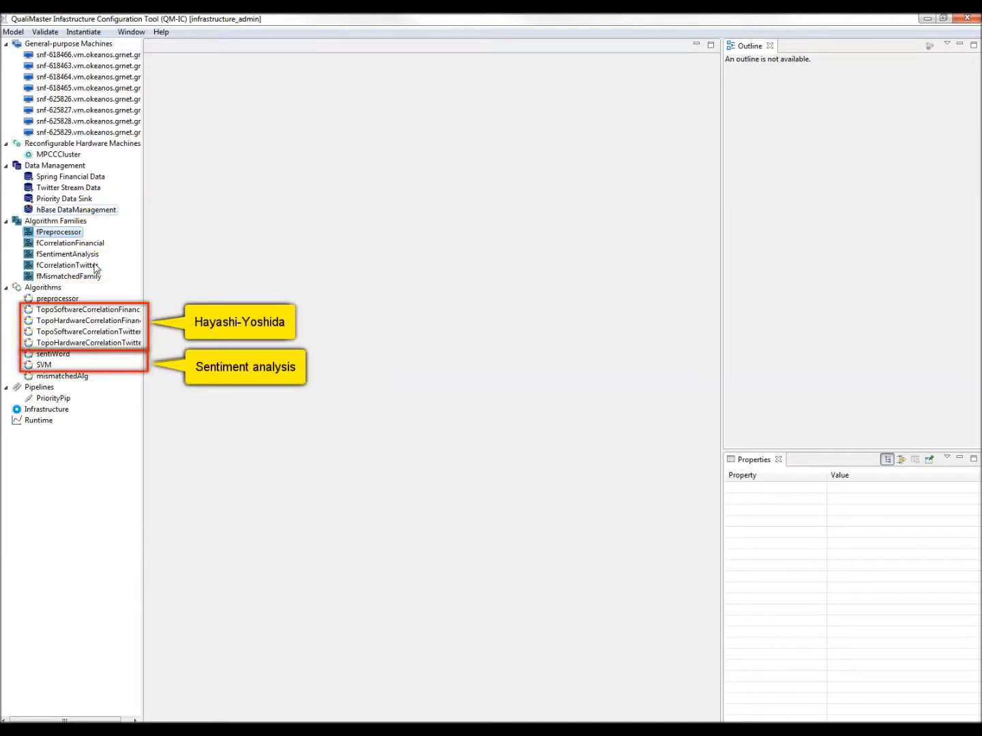
Step: Review the configuration of the preprocessor algorithm and close it
double_click(69, 301)
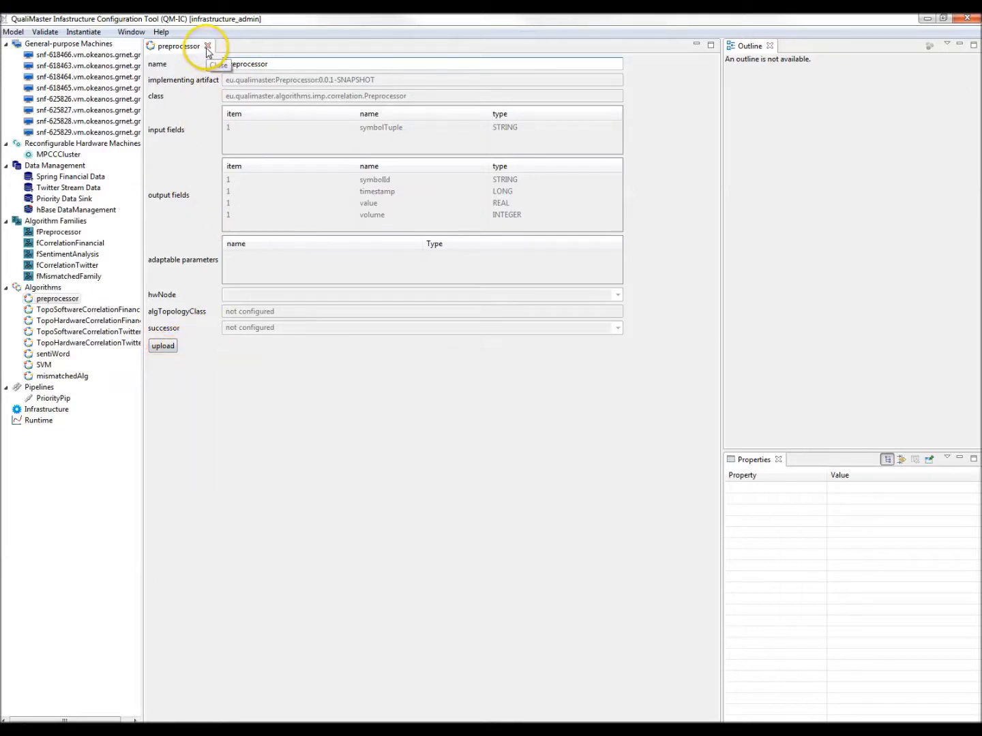
click(206, 48)
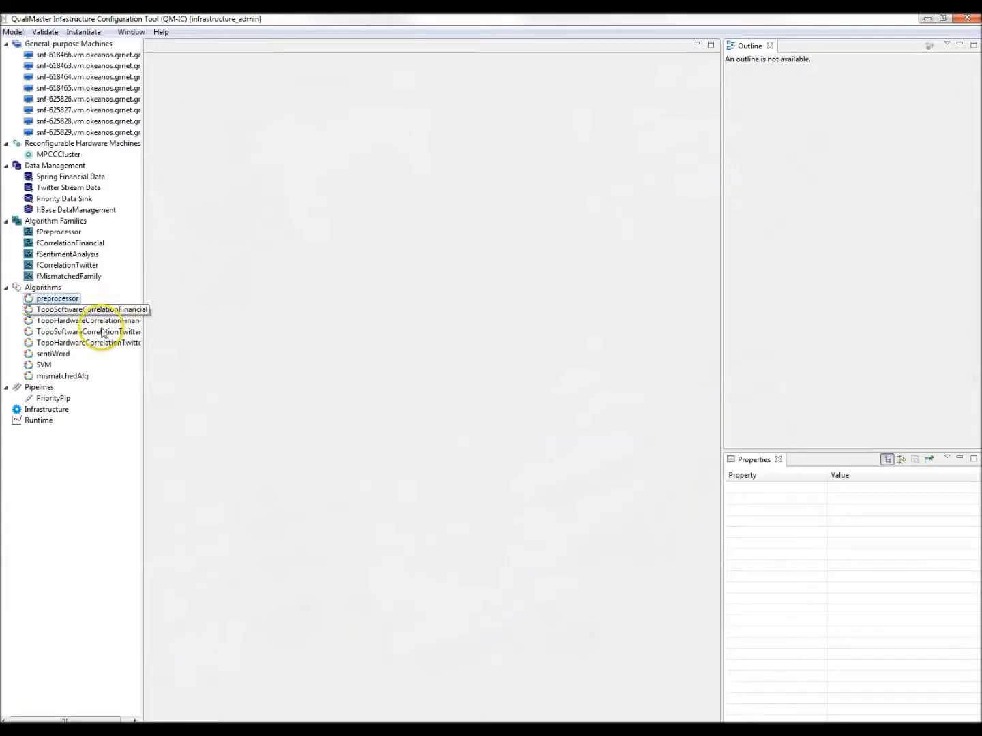
Step: Open the PriorityPip pipeline and inspect the properties of FinancialDataSource, the Preprocessor element with its processing family options, and flow f1
click(54, 399)
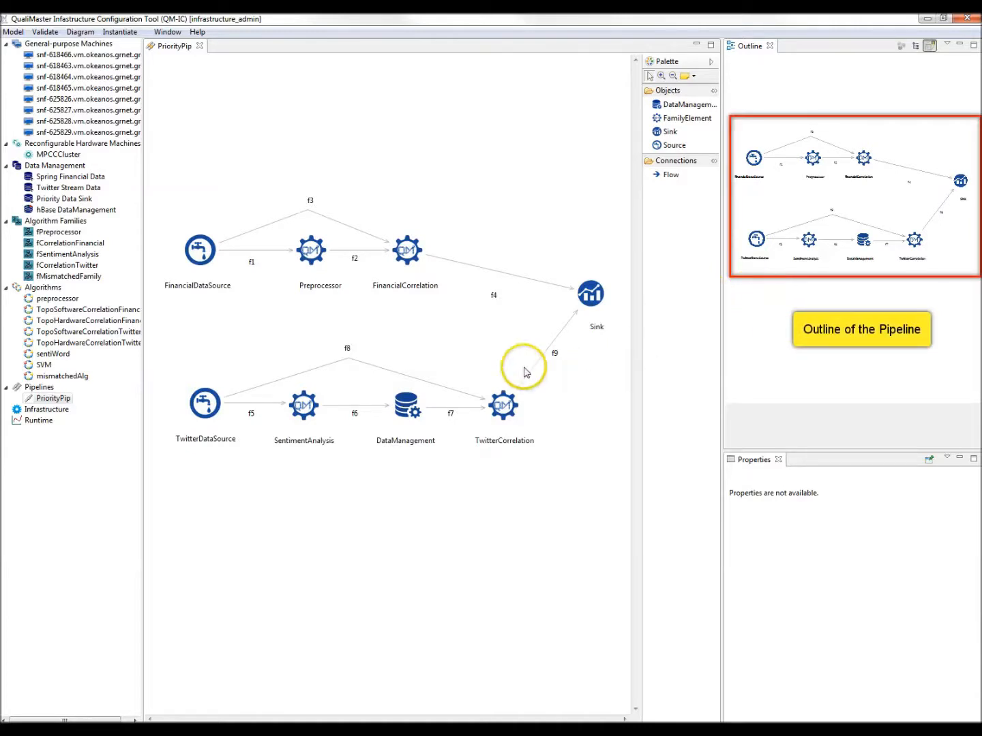
click(209, 264)
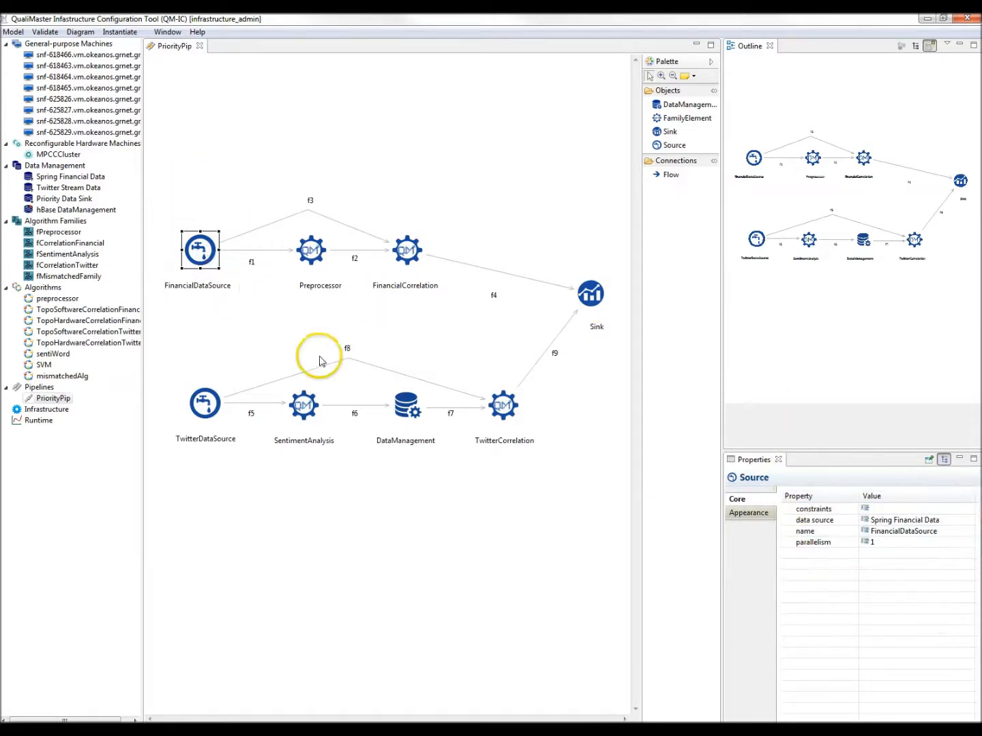
click(308, 255)
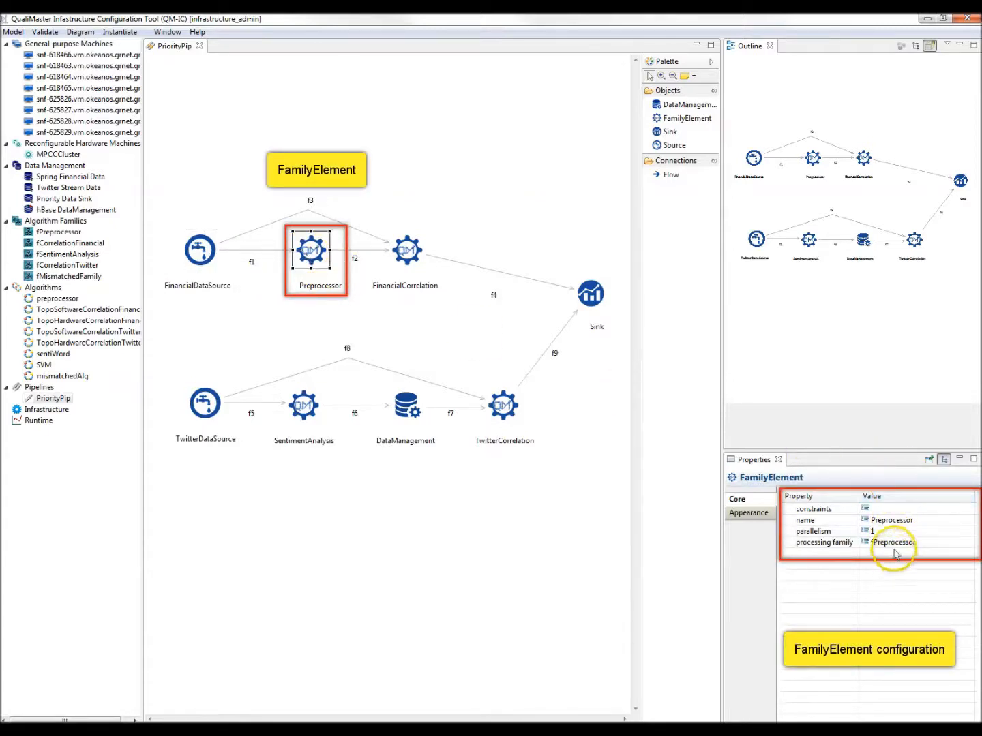
click(937, 543)
click(969, 542)
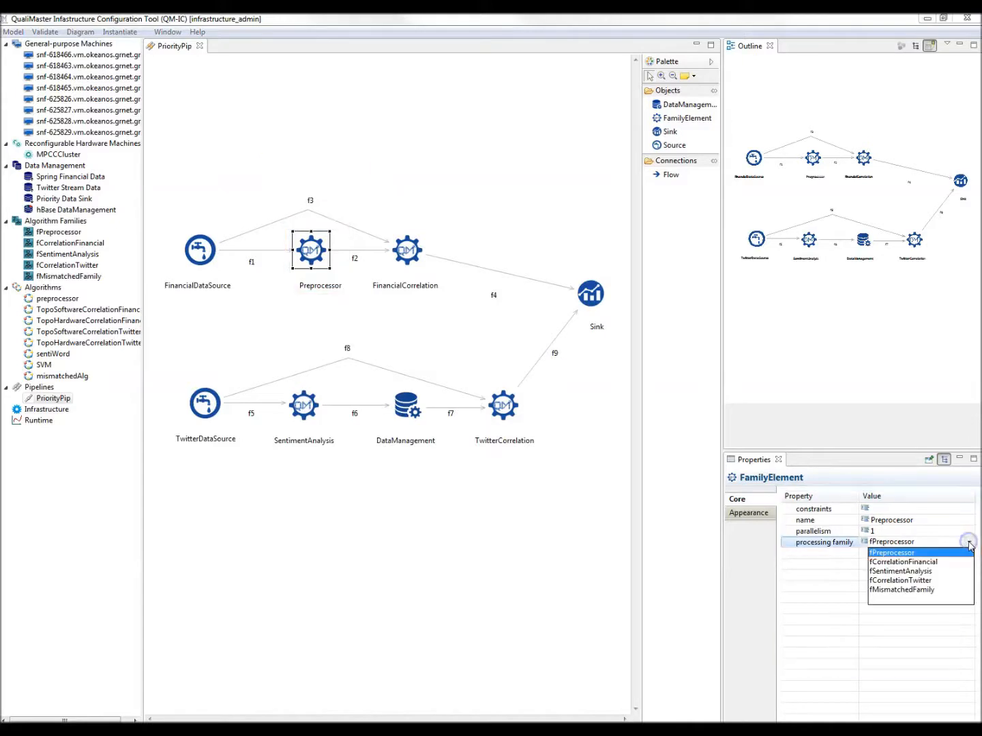
click(969, 544)
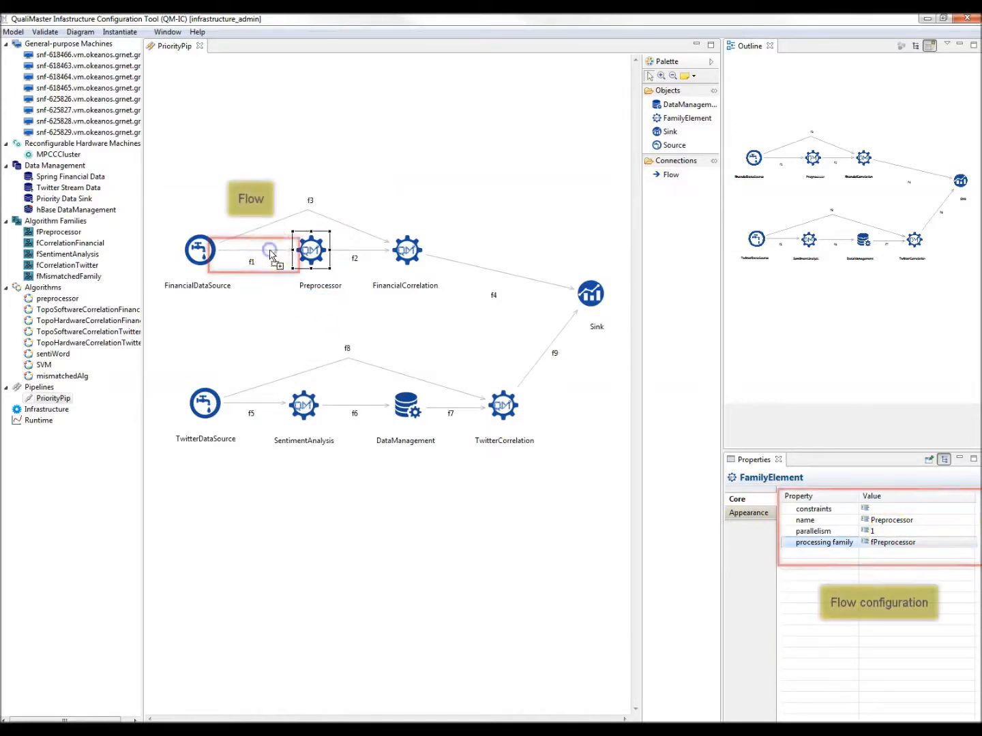
click(271, 252)
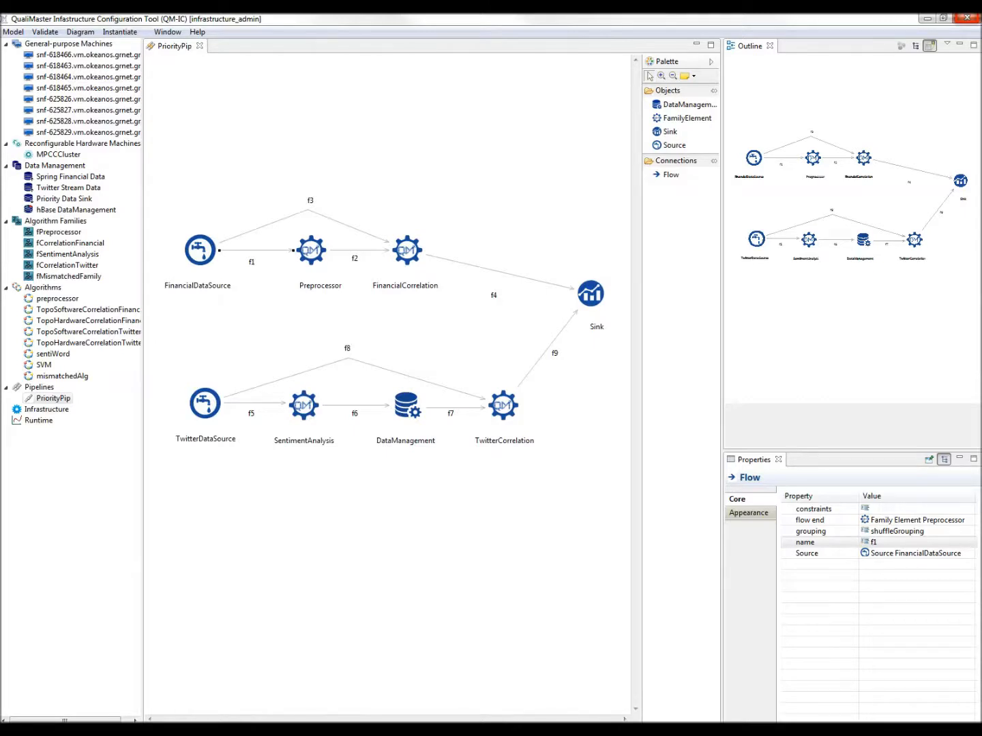
Step: Validate the entire infrastructure model and dismiss the validation result
click(45, 33)
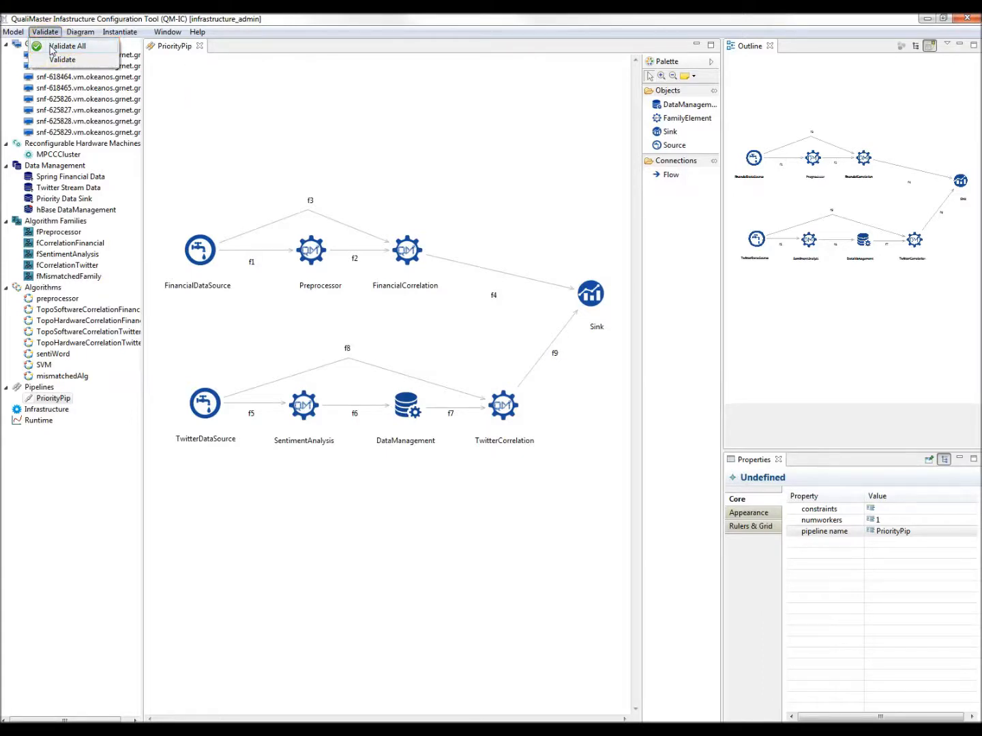
click(50, 48)
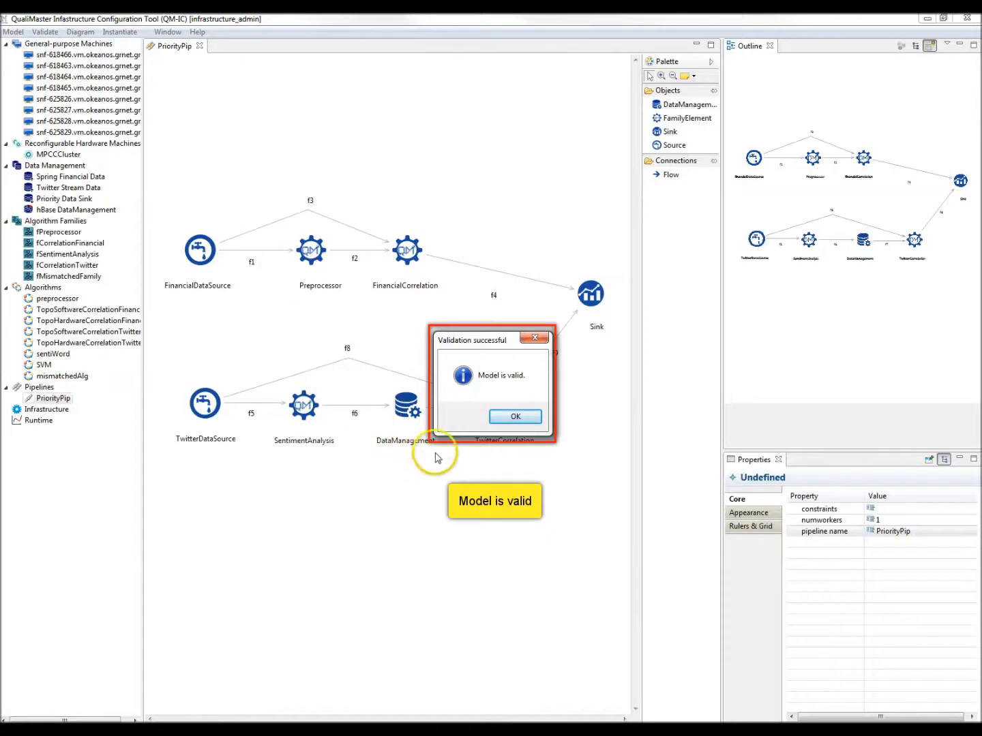
click(505, 420)
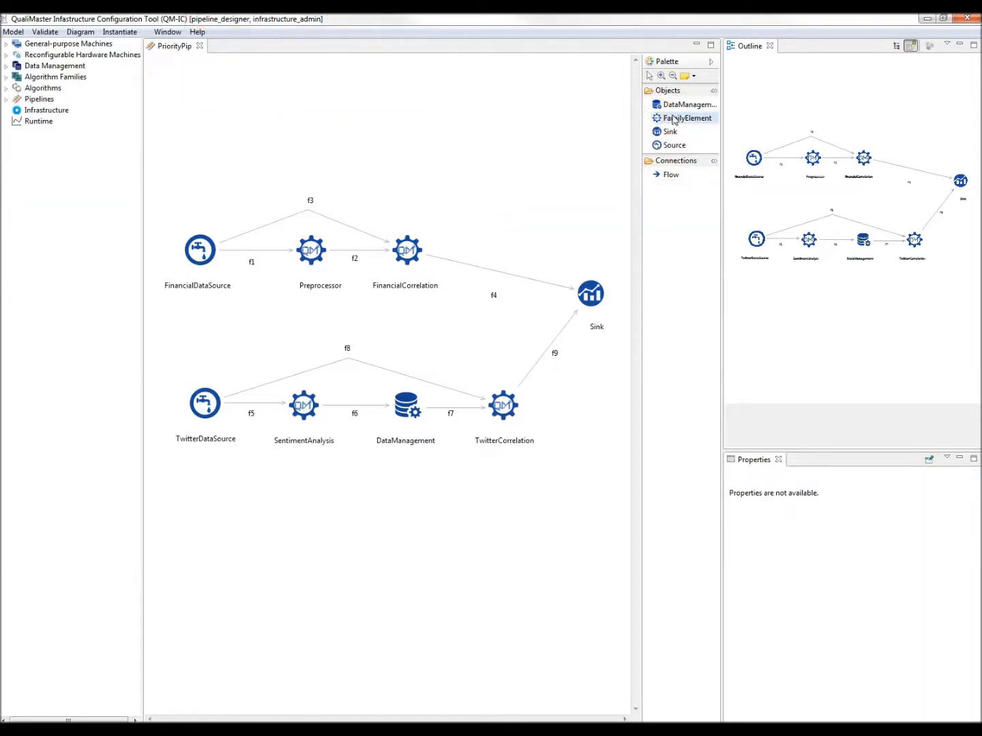
Step: Add a FamilyElement named failedFE1 to the PriorityPip diagram, between the financial and Twitter branches
click(675, 119)
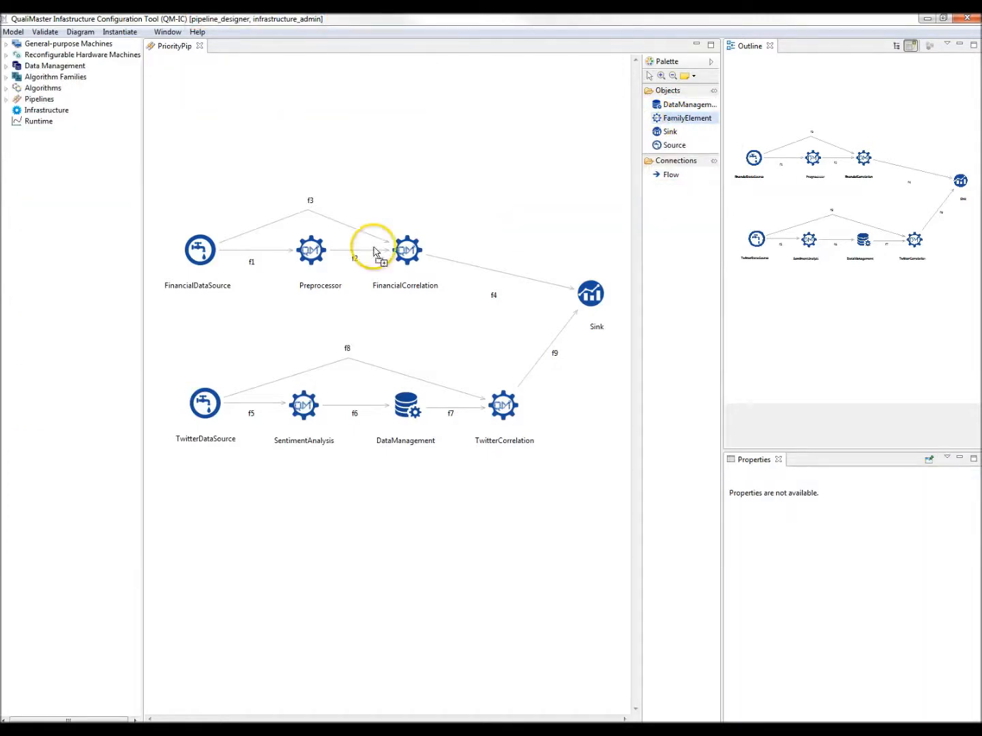
click(257, 311)
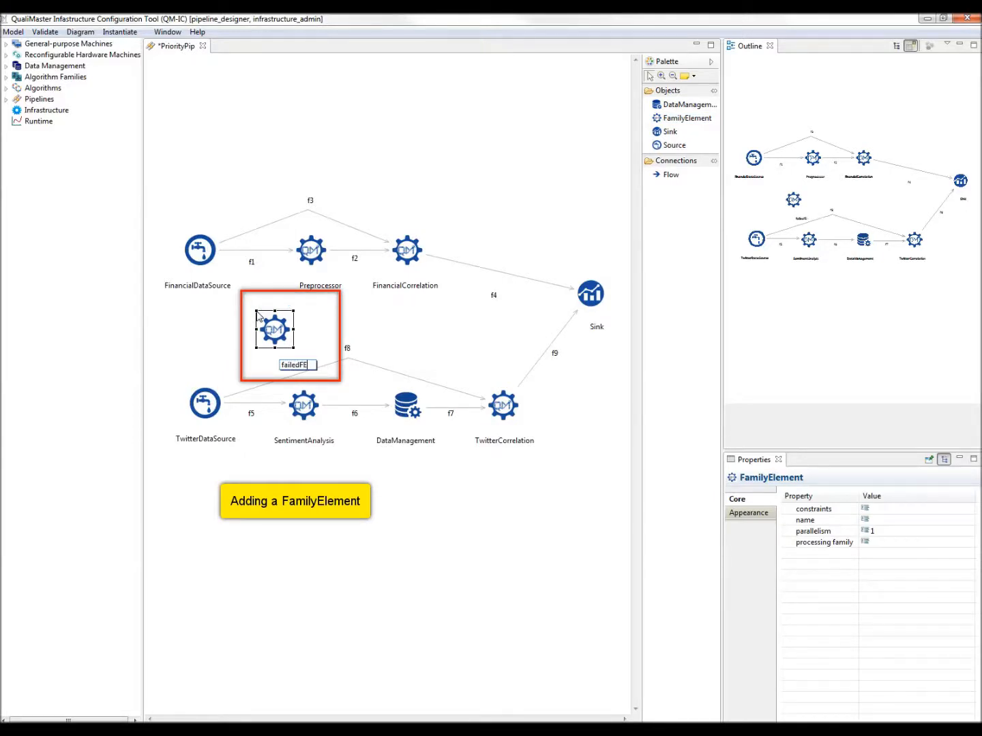
key(Return)
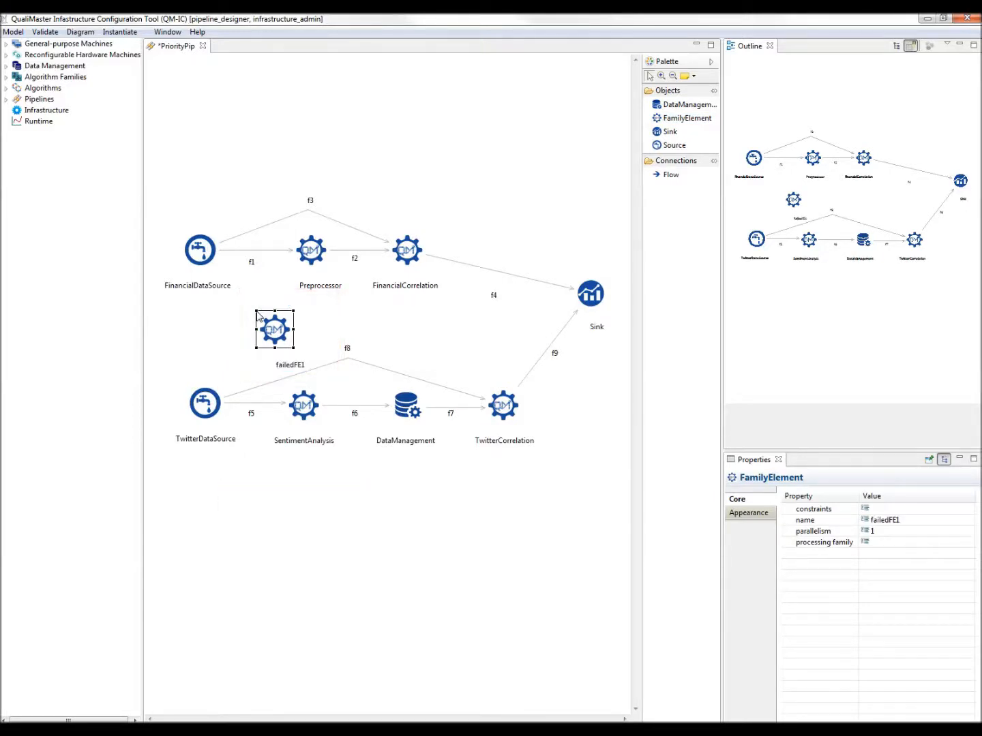
Step: Set the processing family of the failedFE1 element to fMismatchedFamily
click(865, 544)
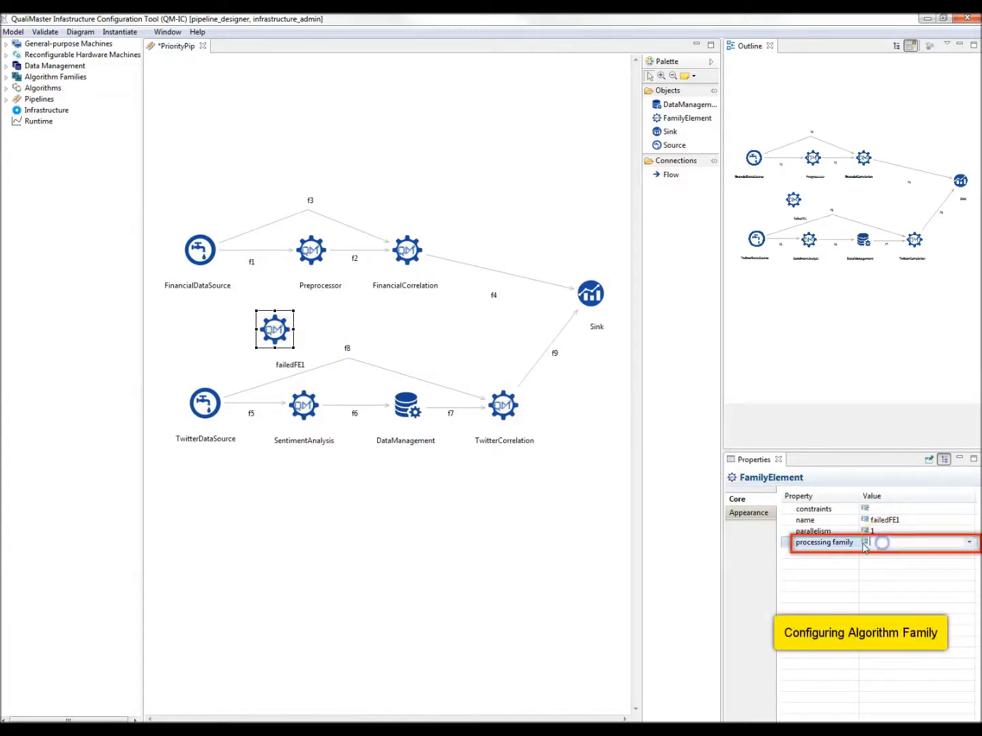
click(969, 543)
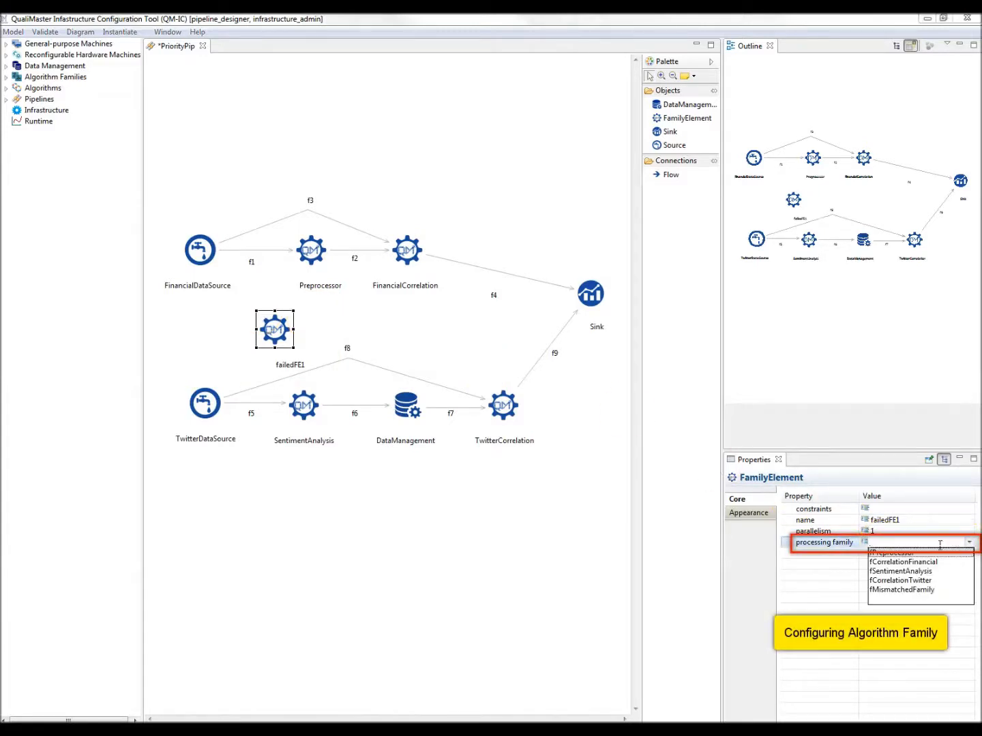
click(886, 589)
click(886, 592)
Step: Add a flow named failedFlow1 from FinancialDataSource to failedFE1
click(677, 175)
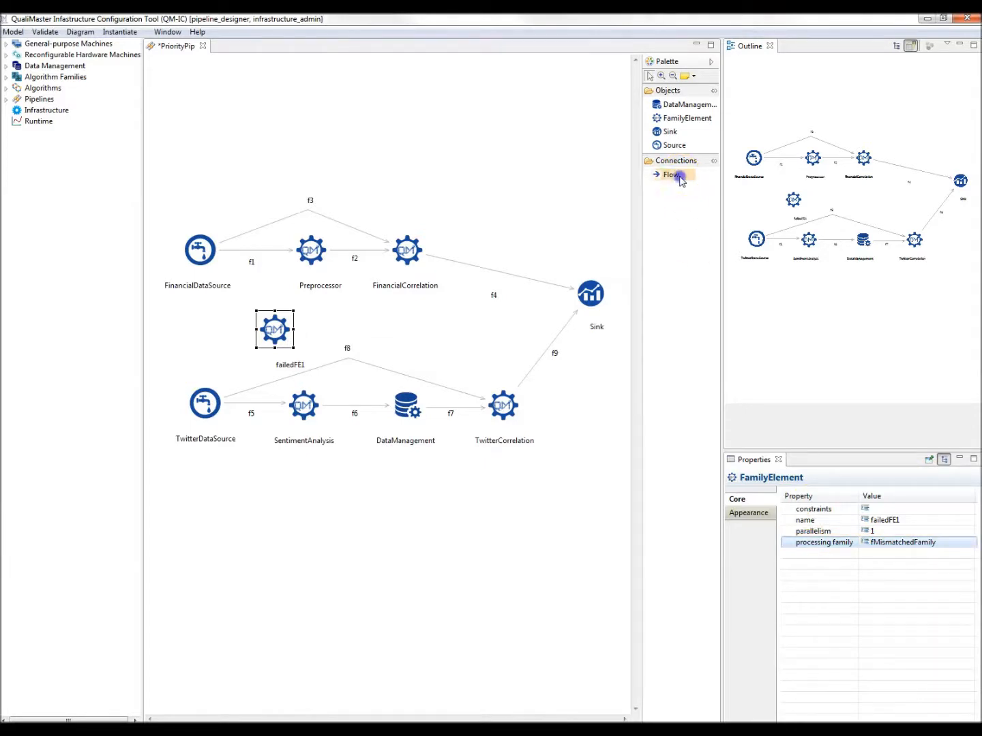
click(201, 249)
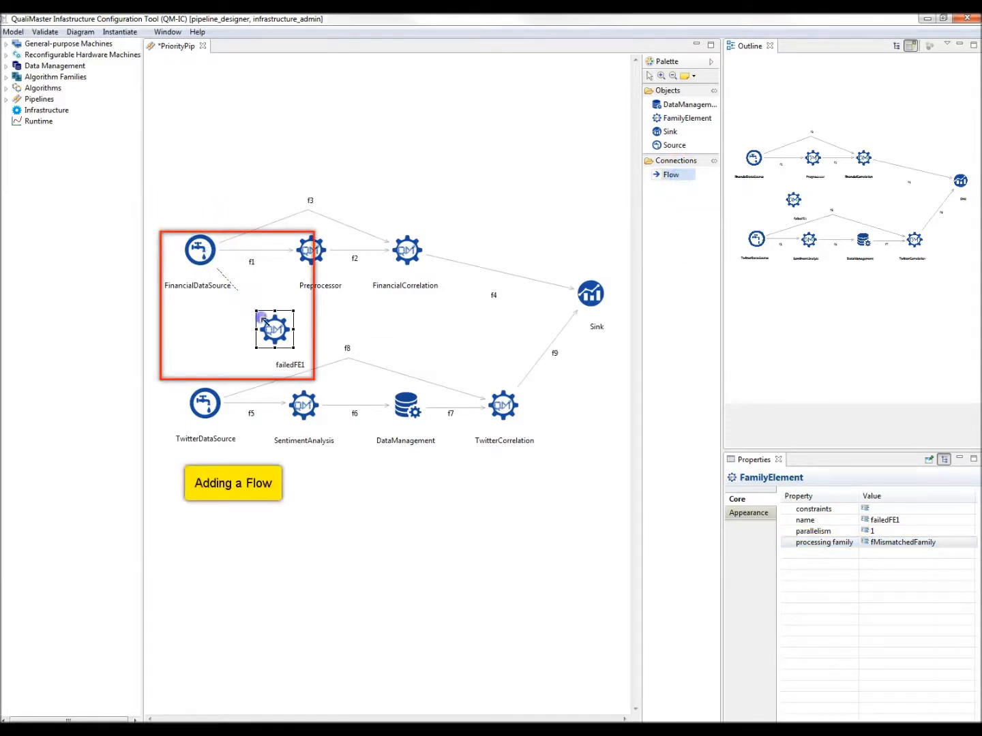
click(282, 330)
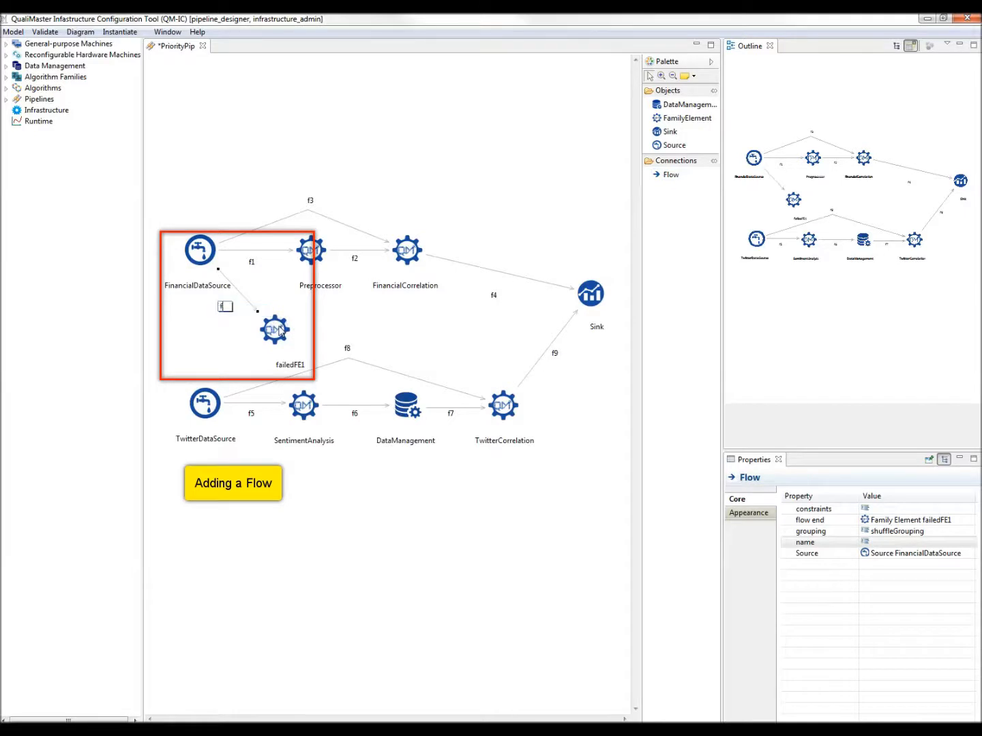
text(failedFlow1)
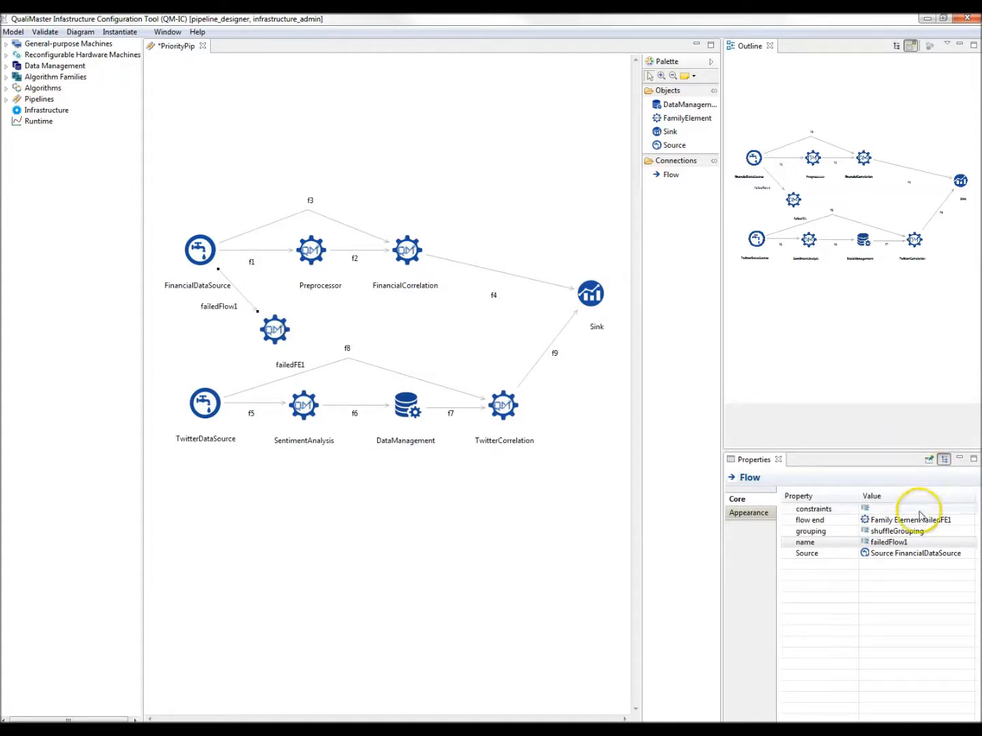
Step: Add a flow named failedFlow2 from failedFE1 to Preprocessor and save the PriorityPip pipeline
click(671, 176)
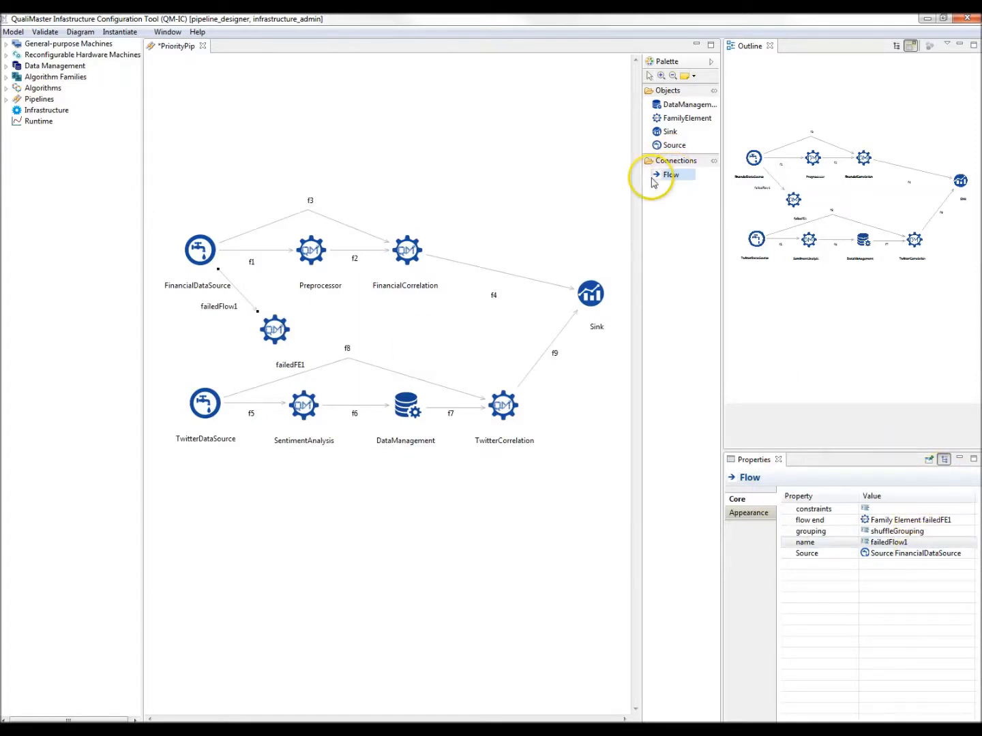
click(310, 266)
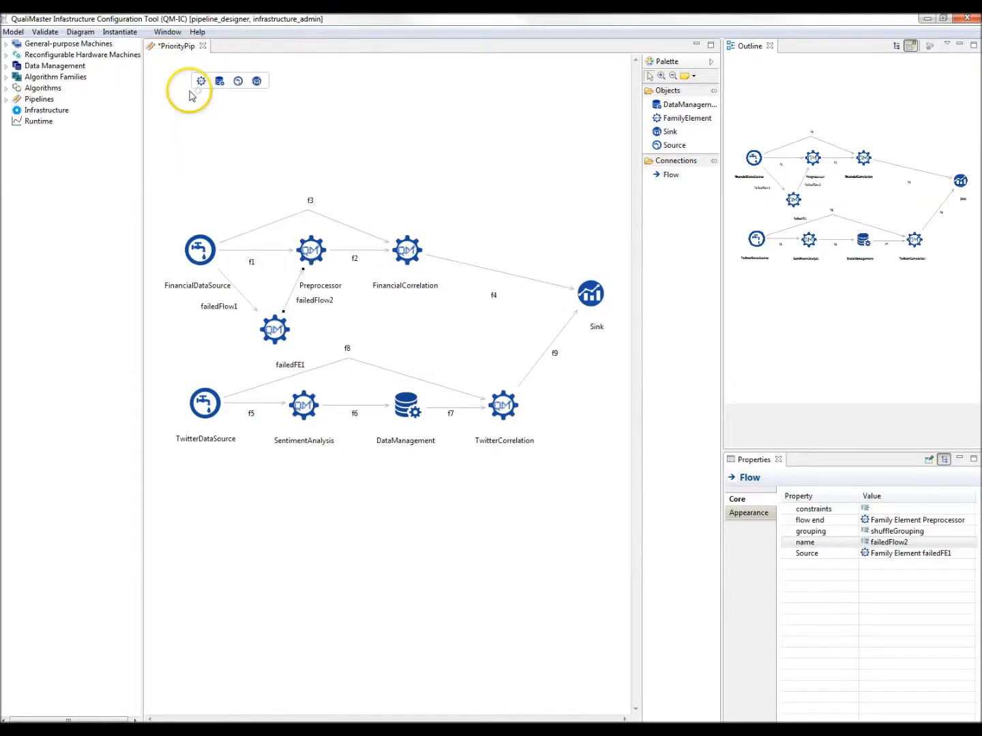
key(ctrl+s)
click(188, 98)
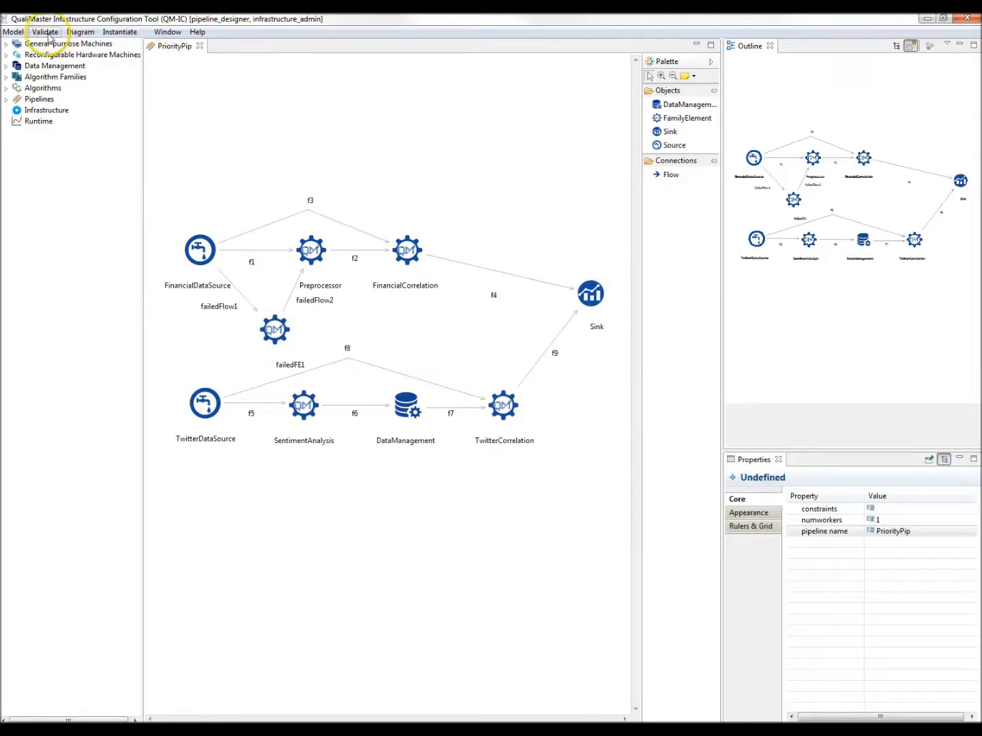
Step: Validate the entire model, dismiss the validation dialog and examine the reported errors in the Problems view
click(48, 33)
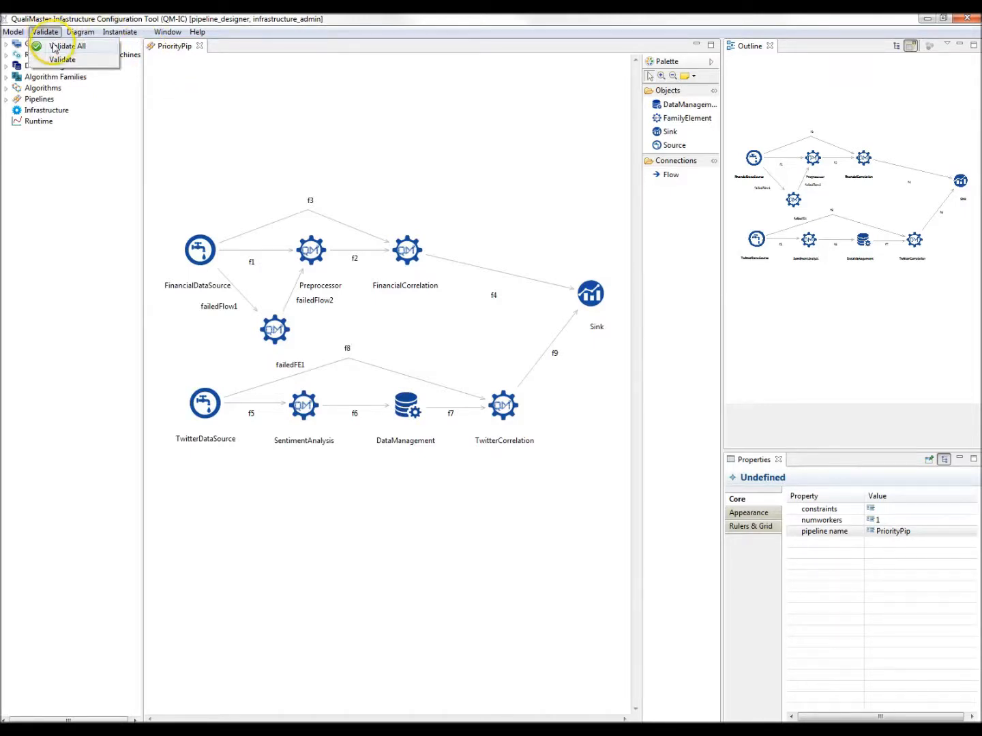
click(54, 47)
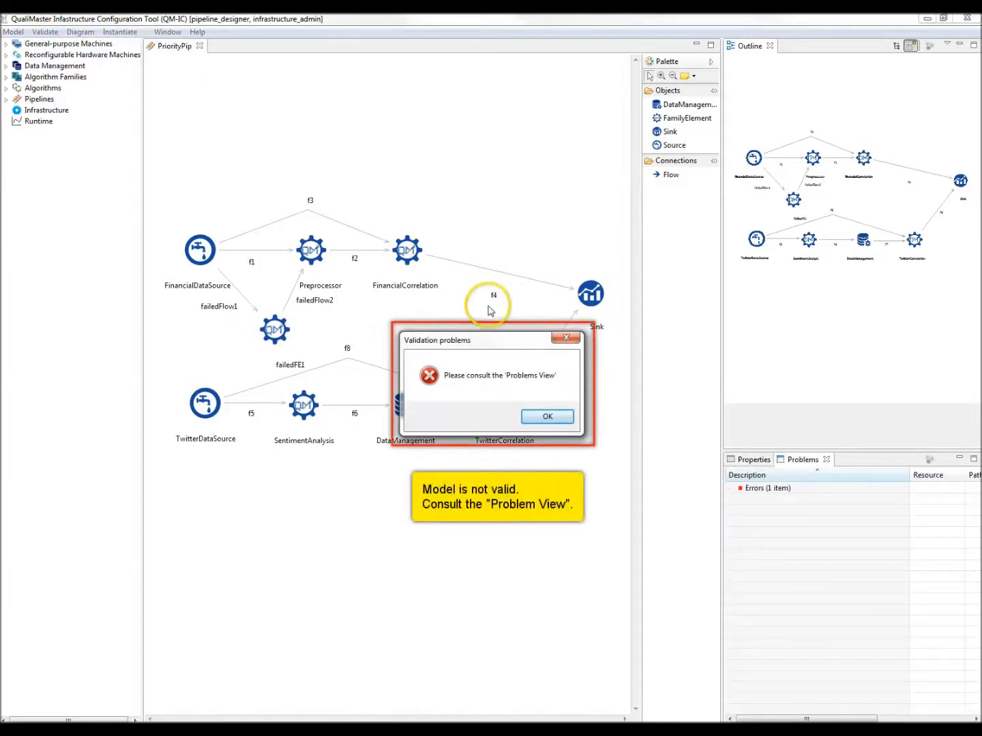
click(548, 417)
click(756, 500)
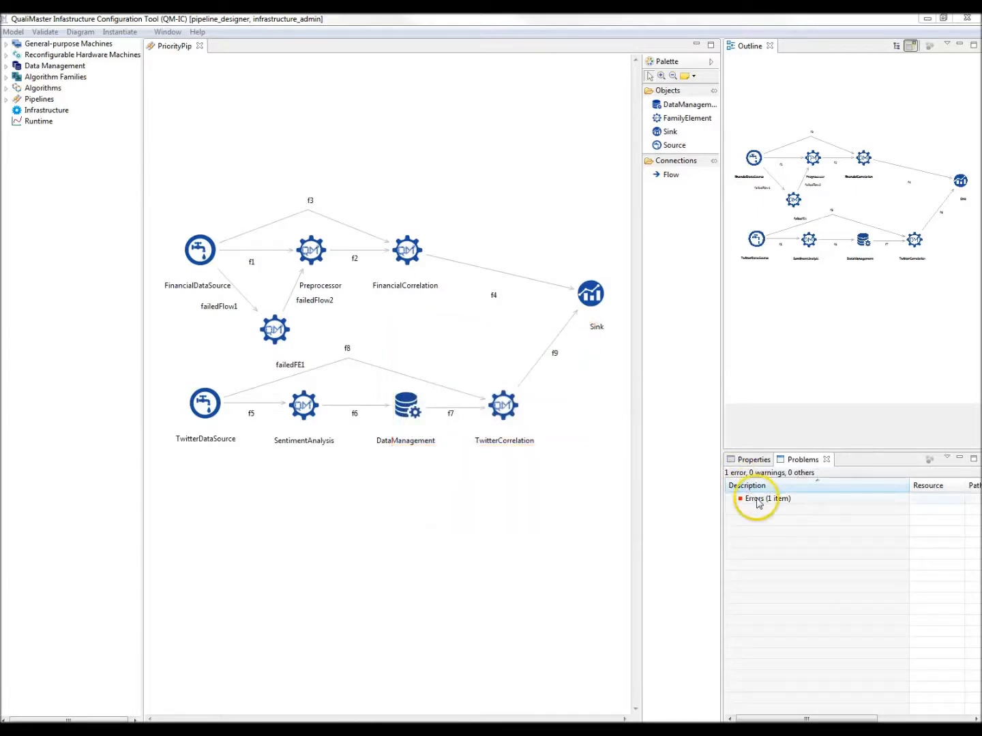
double_click(755, 499)
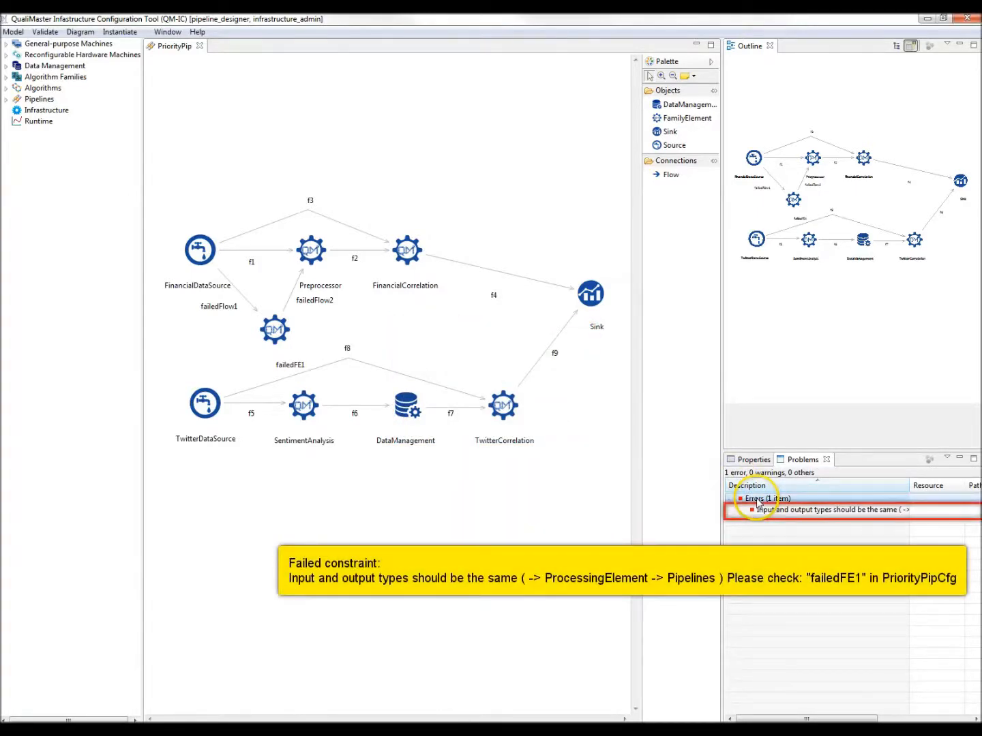
click(765, 512)
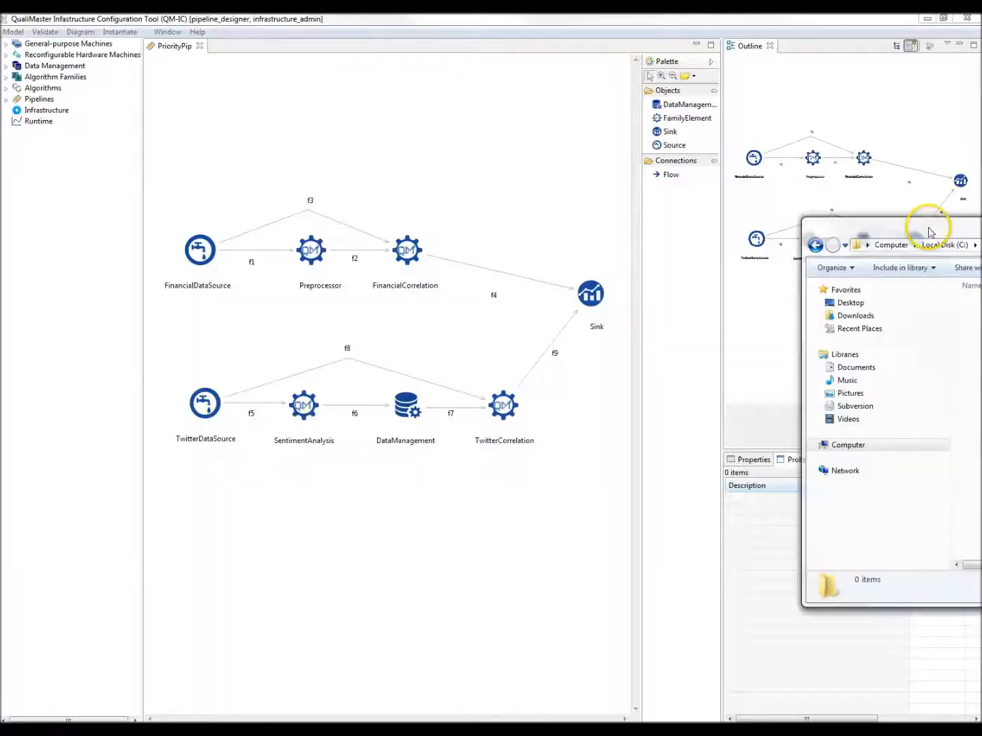
Step: Instantiate the configuration locally, generating all source code artifacts into the qualimaster folder on Local Disk (C:)
drag(927, 225, 408, 235)
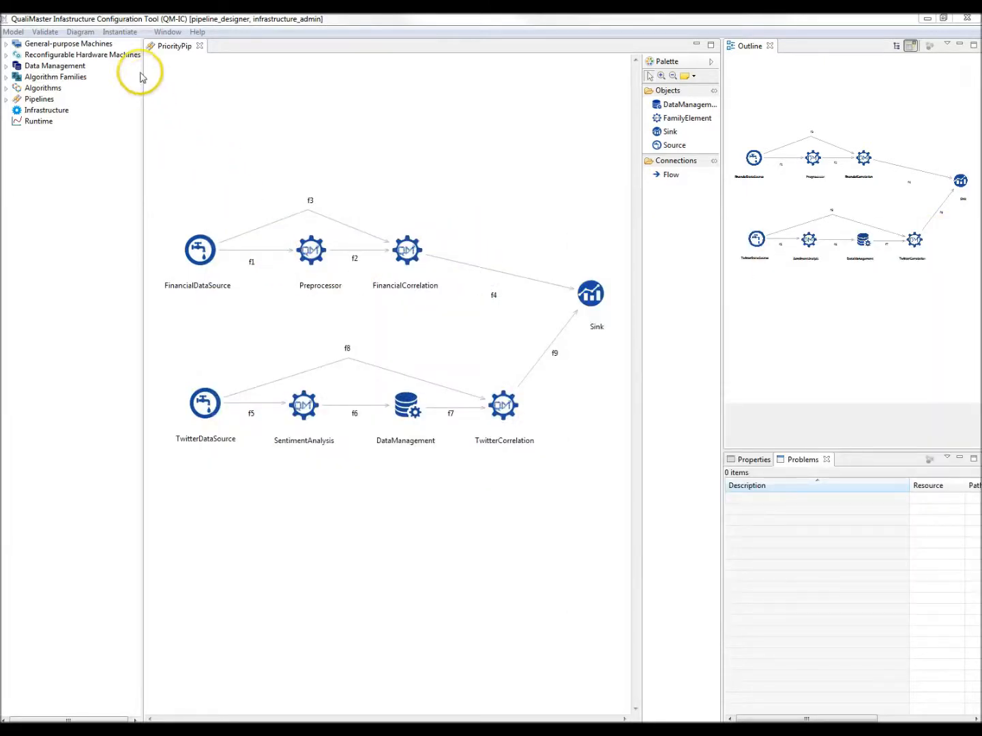
click(121, 33)
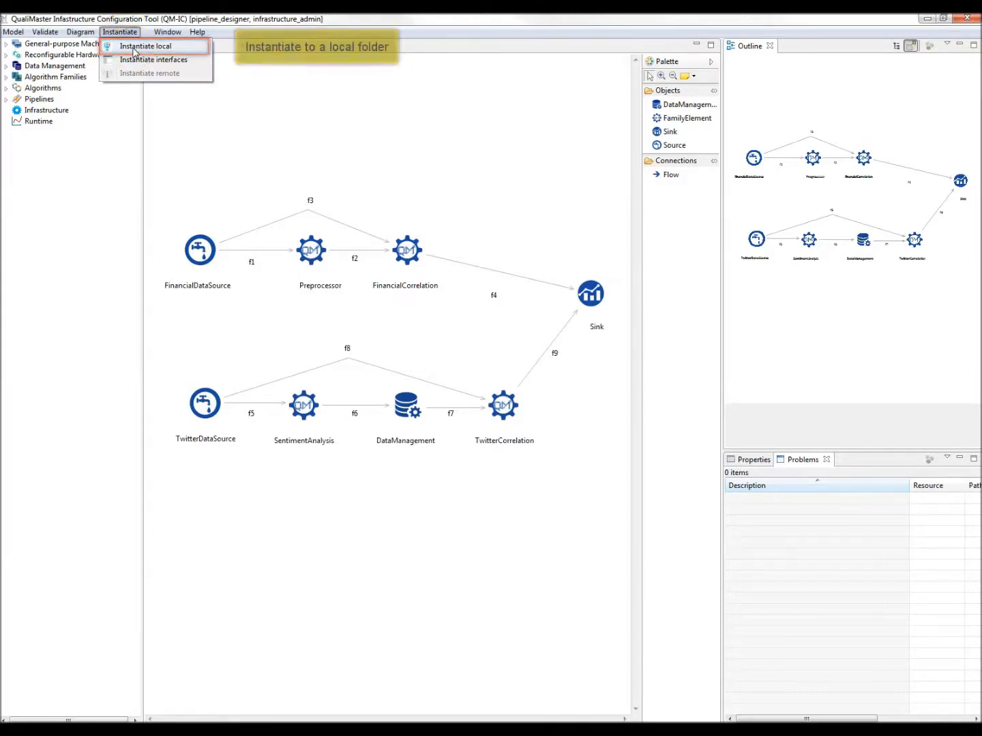
click(133, 53)
scroll(477, 409, down, 1)
click(459, 460)
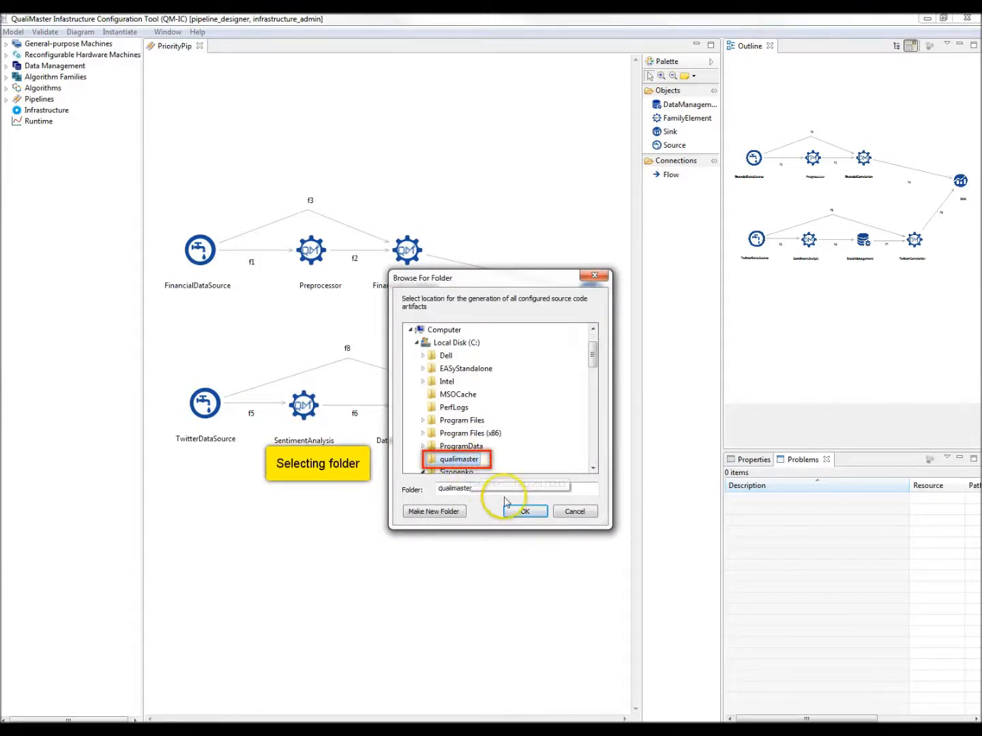
click(525, 512)
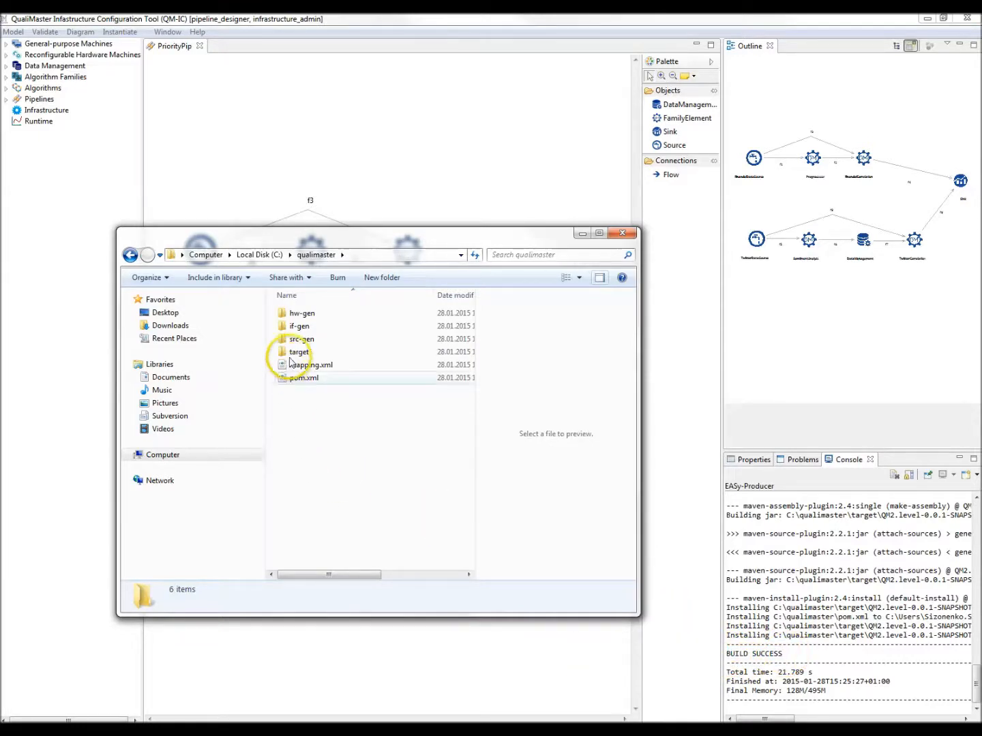
Step: Browse from src-gen to the generated PriorityPip topology folder and open Topology.java in Notepad++
double_click(302, 339)
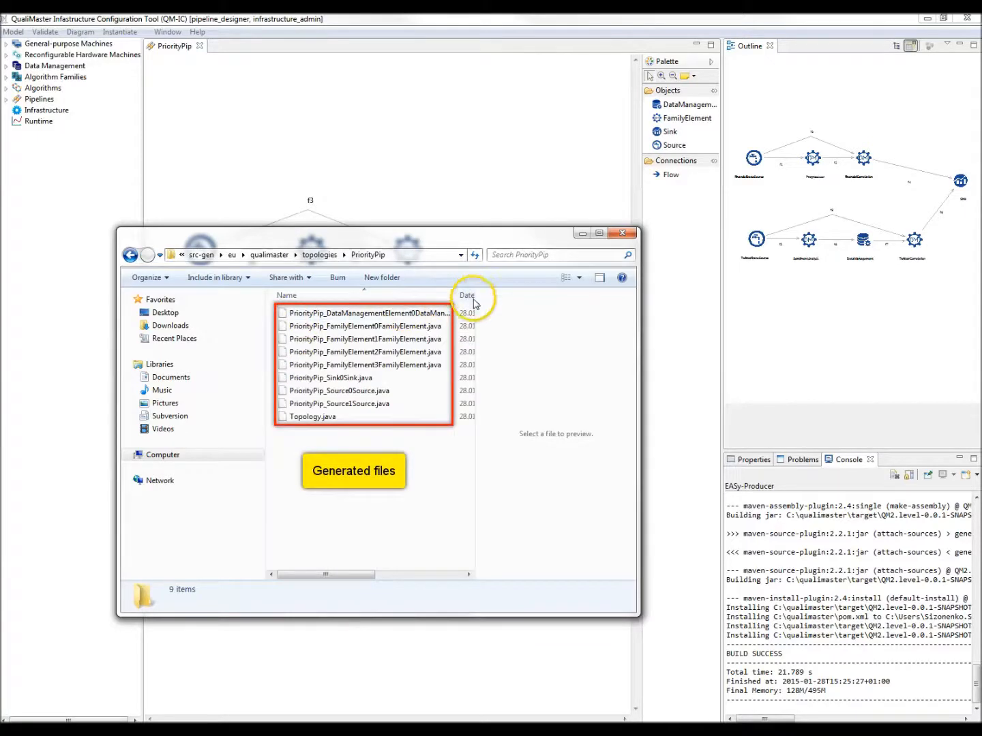
click(292, 418)
right_click(291, 421)
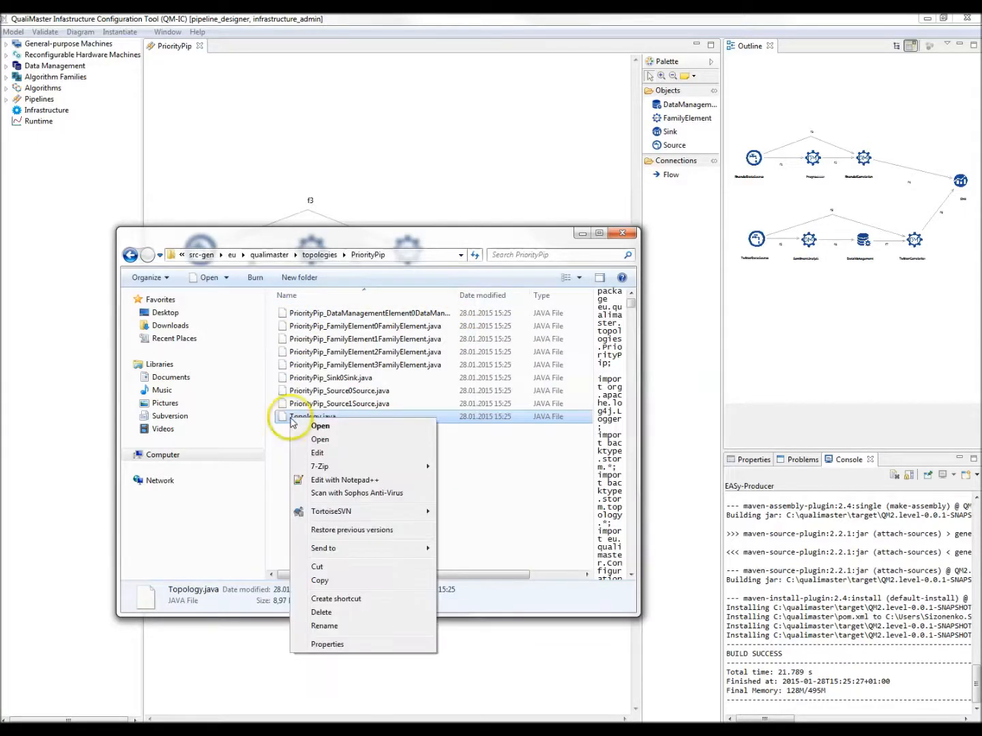
click(323, 481)
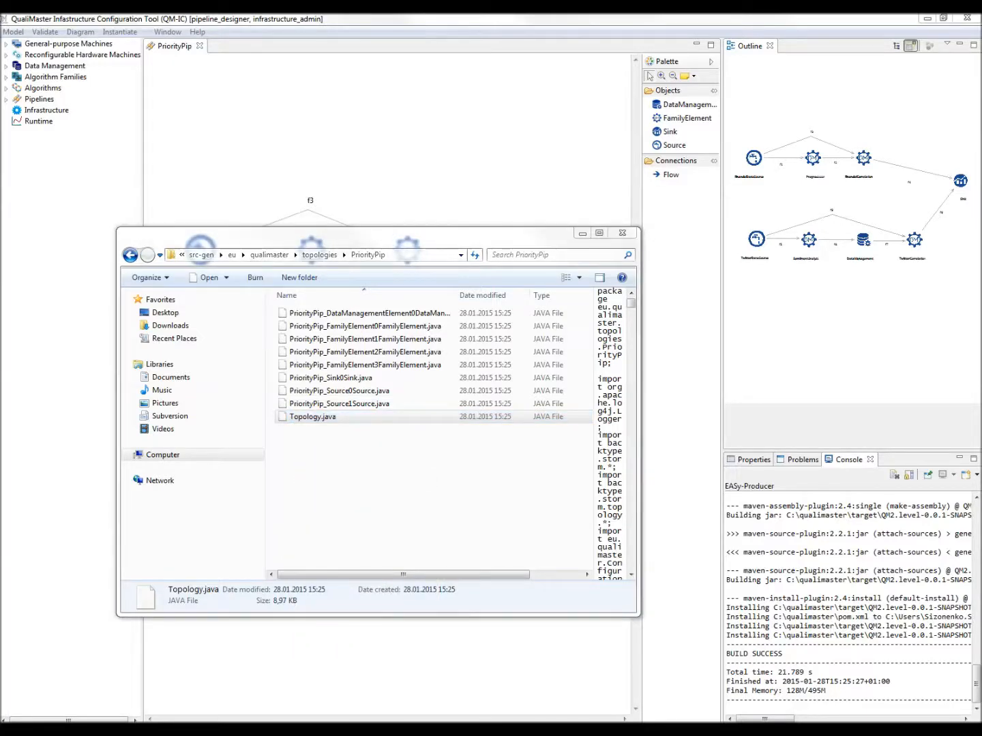
Step: Review the generated Topology.java code from the imports to the end of the file, and close the editor
drag(856, 100, 381, 113)
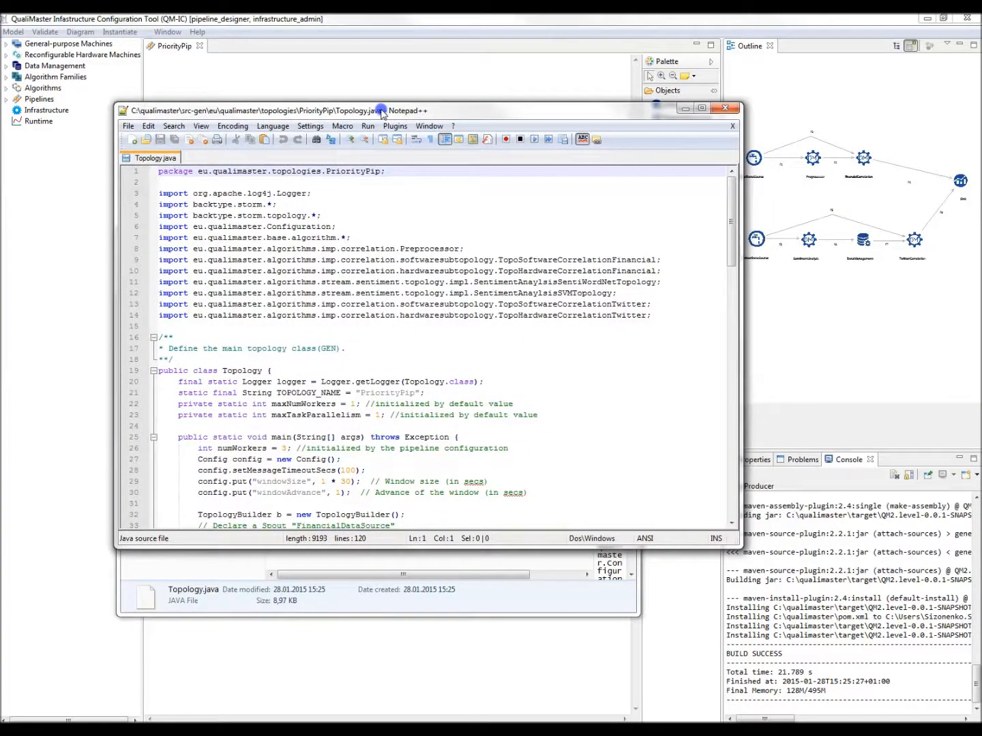
scroll(383, 236, down, 1)
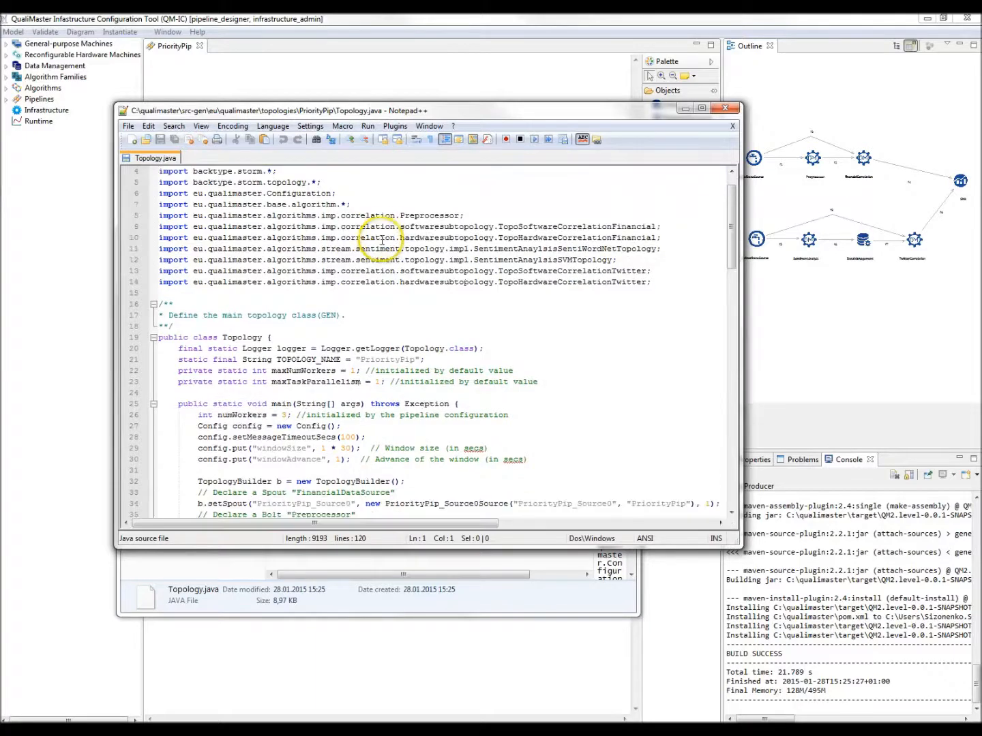
scroll(384, 240, down, 3)
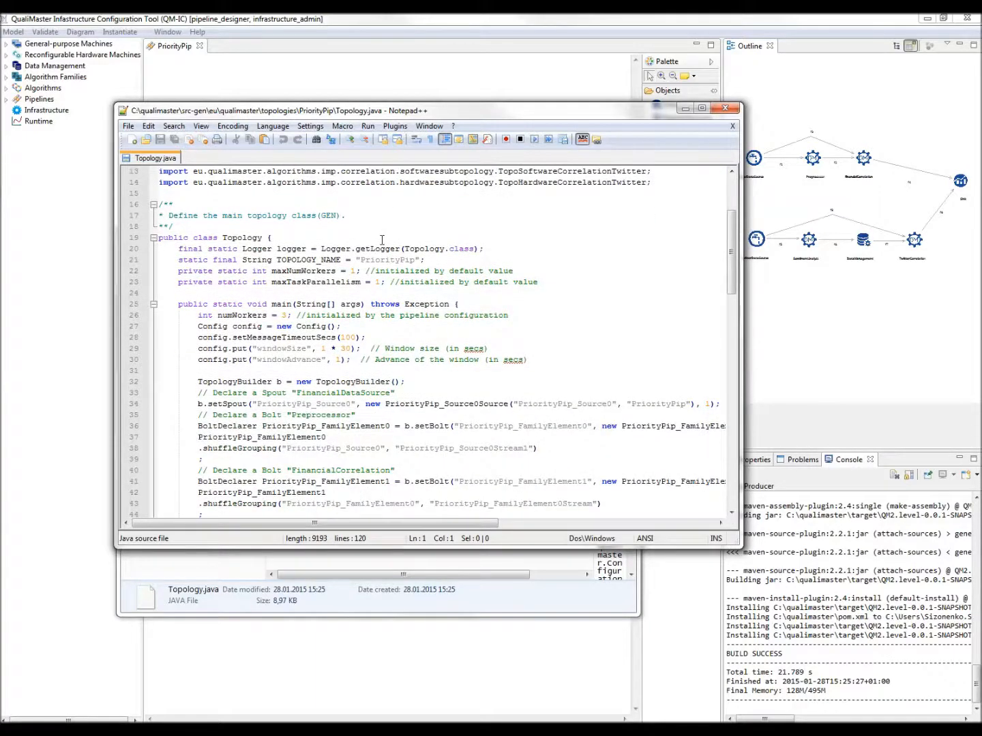
scroll(383, 240, down, 1)
scroll(382, 240, down, 1)
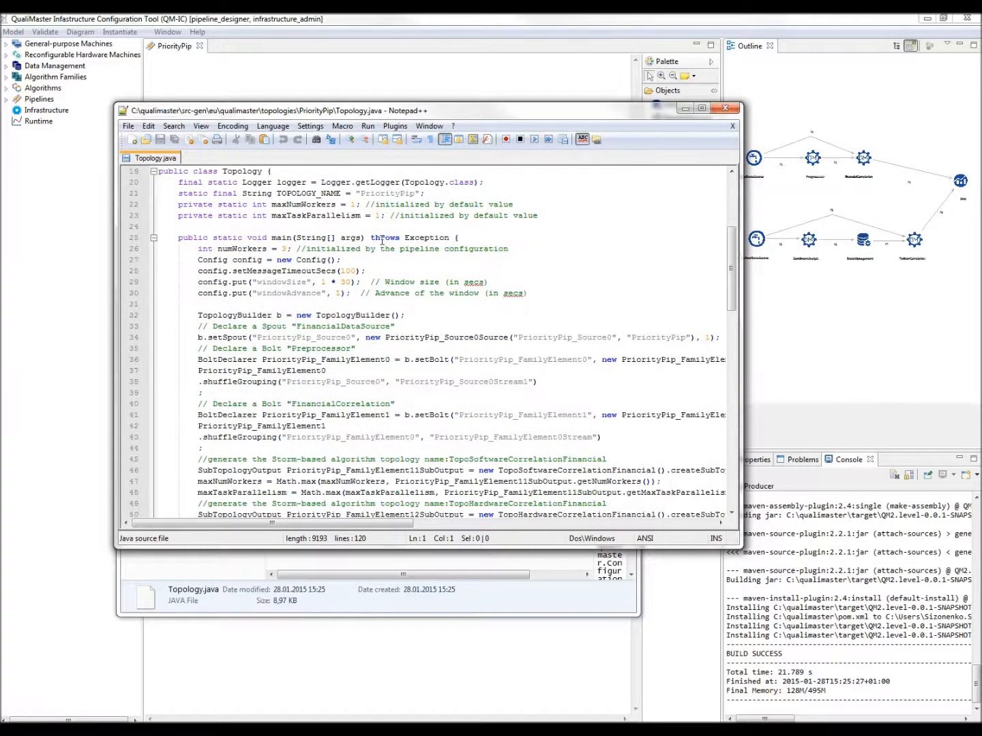
scroll(382, 240, down, 3)
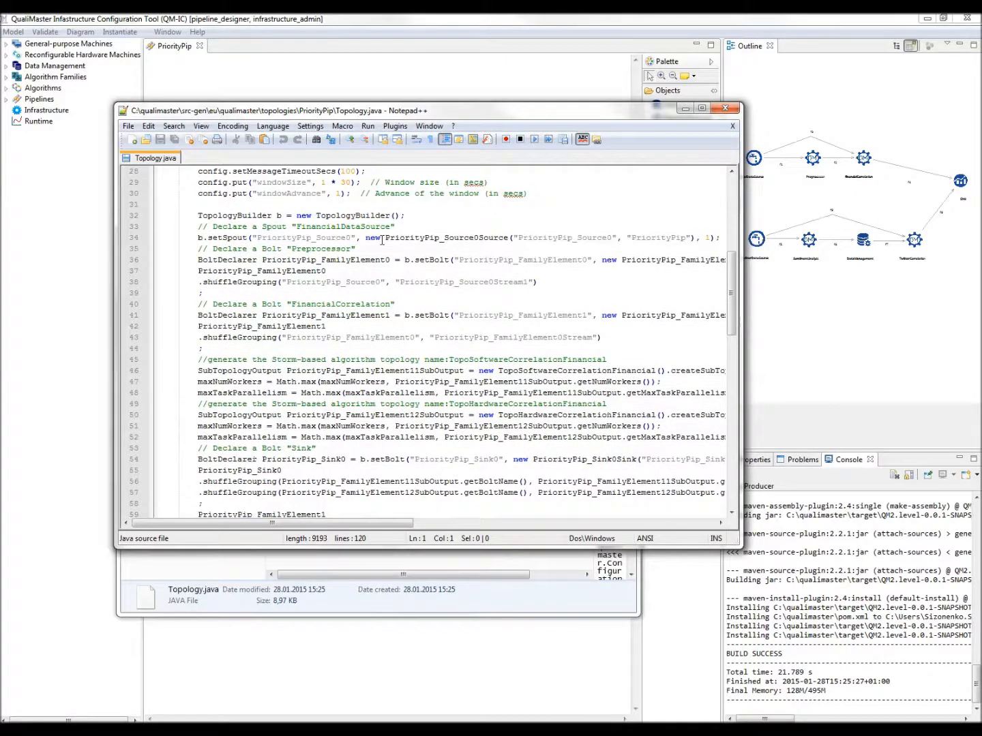
scroll(382, 240, down, 2)
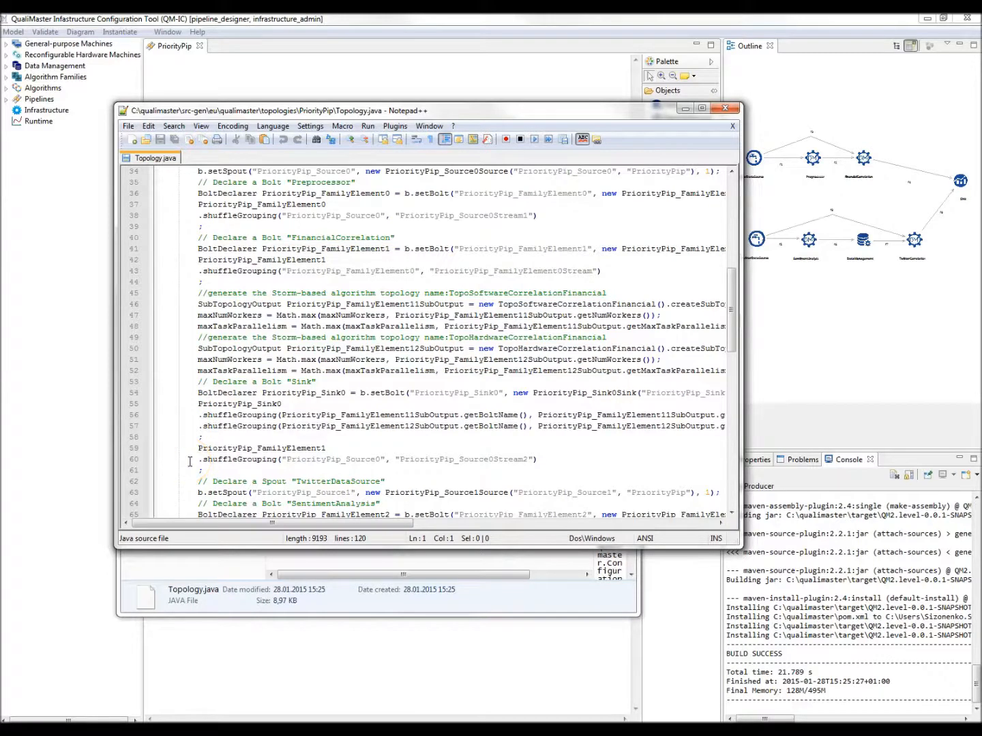
scroll(191, 463, down, 7)
scroll(190, 461, down, 4)
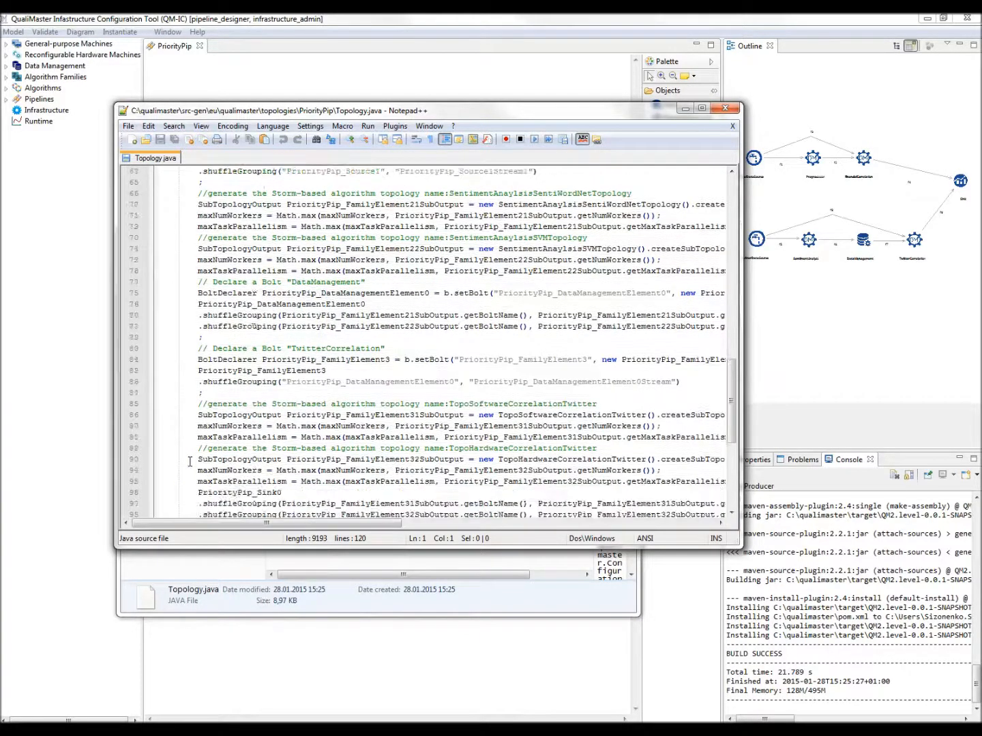
scroll(190, 463, down, 6)
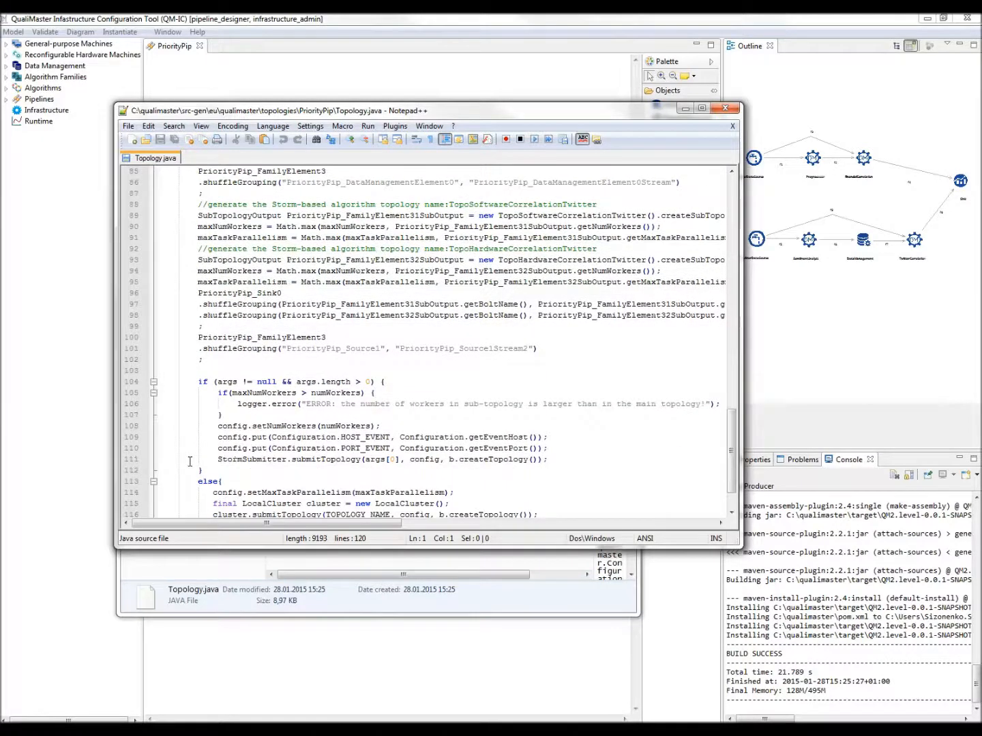
scroll(190, 461, down, 2)
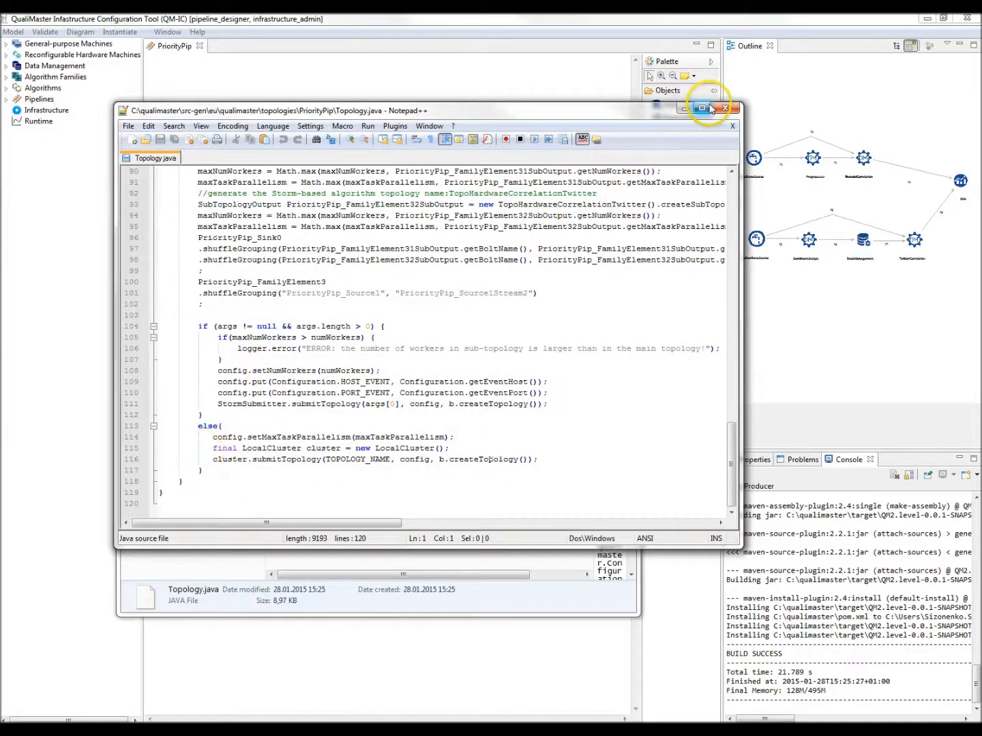
click(729, 108)
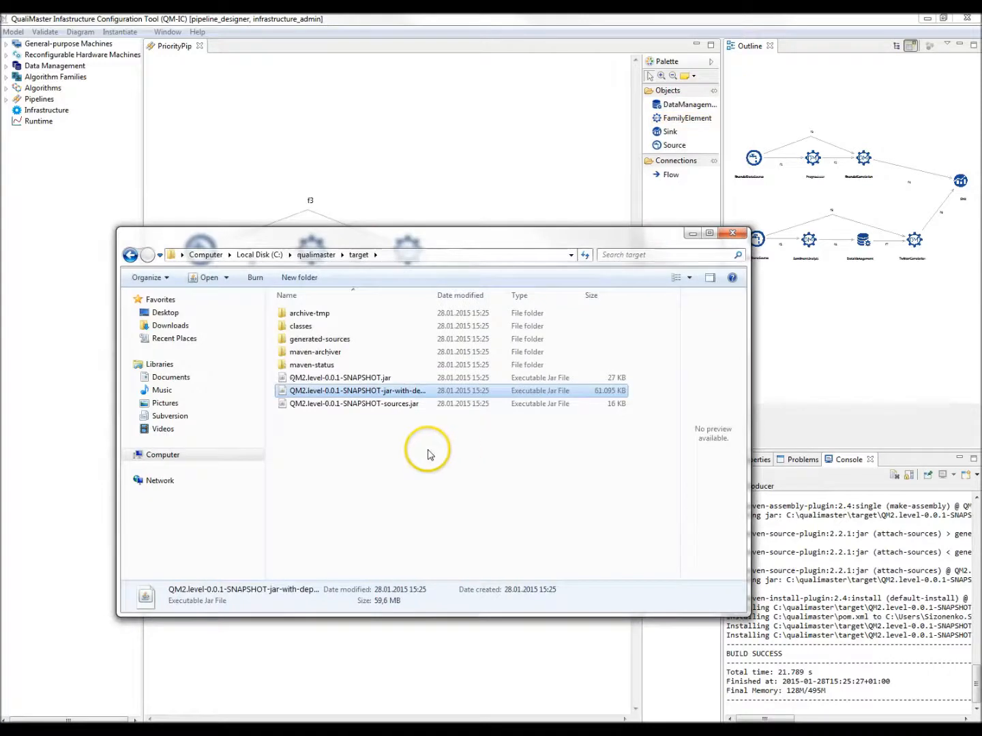